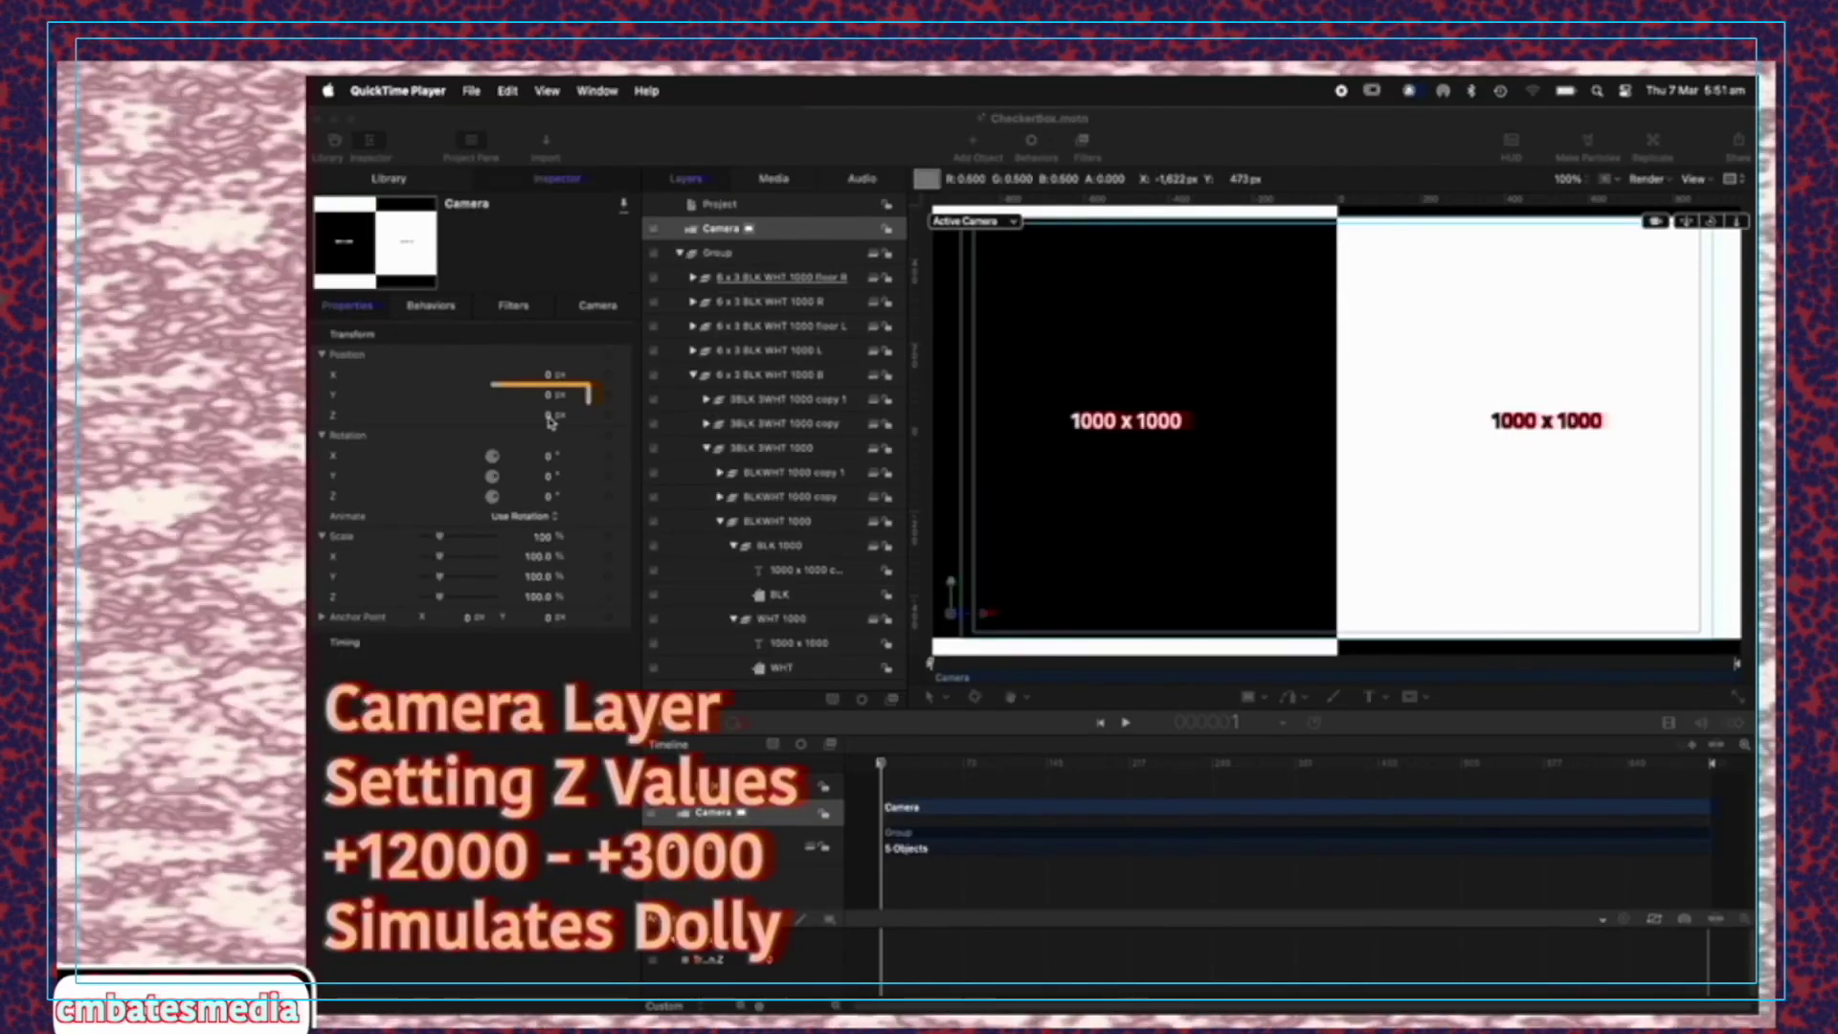
Set the camera's Z position to 12000 px and keyframe it at the first frame
drag(552, 422, 526, 424)
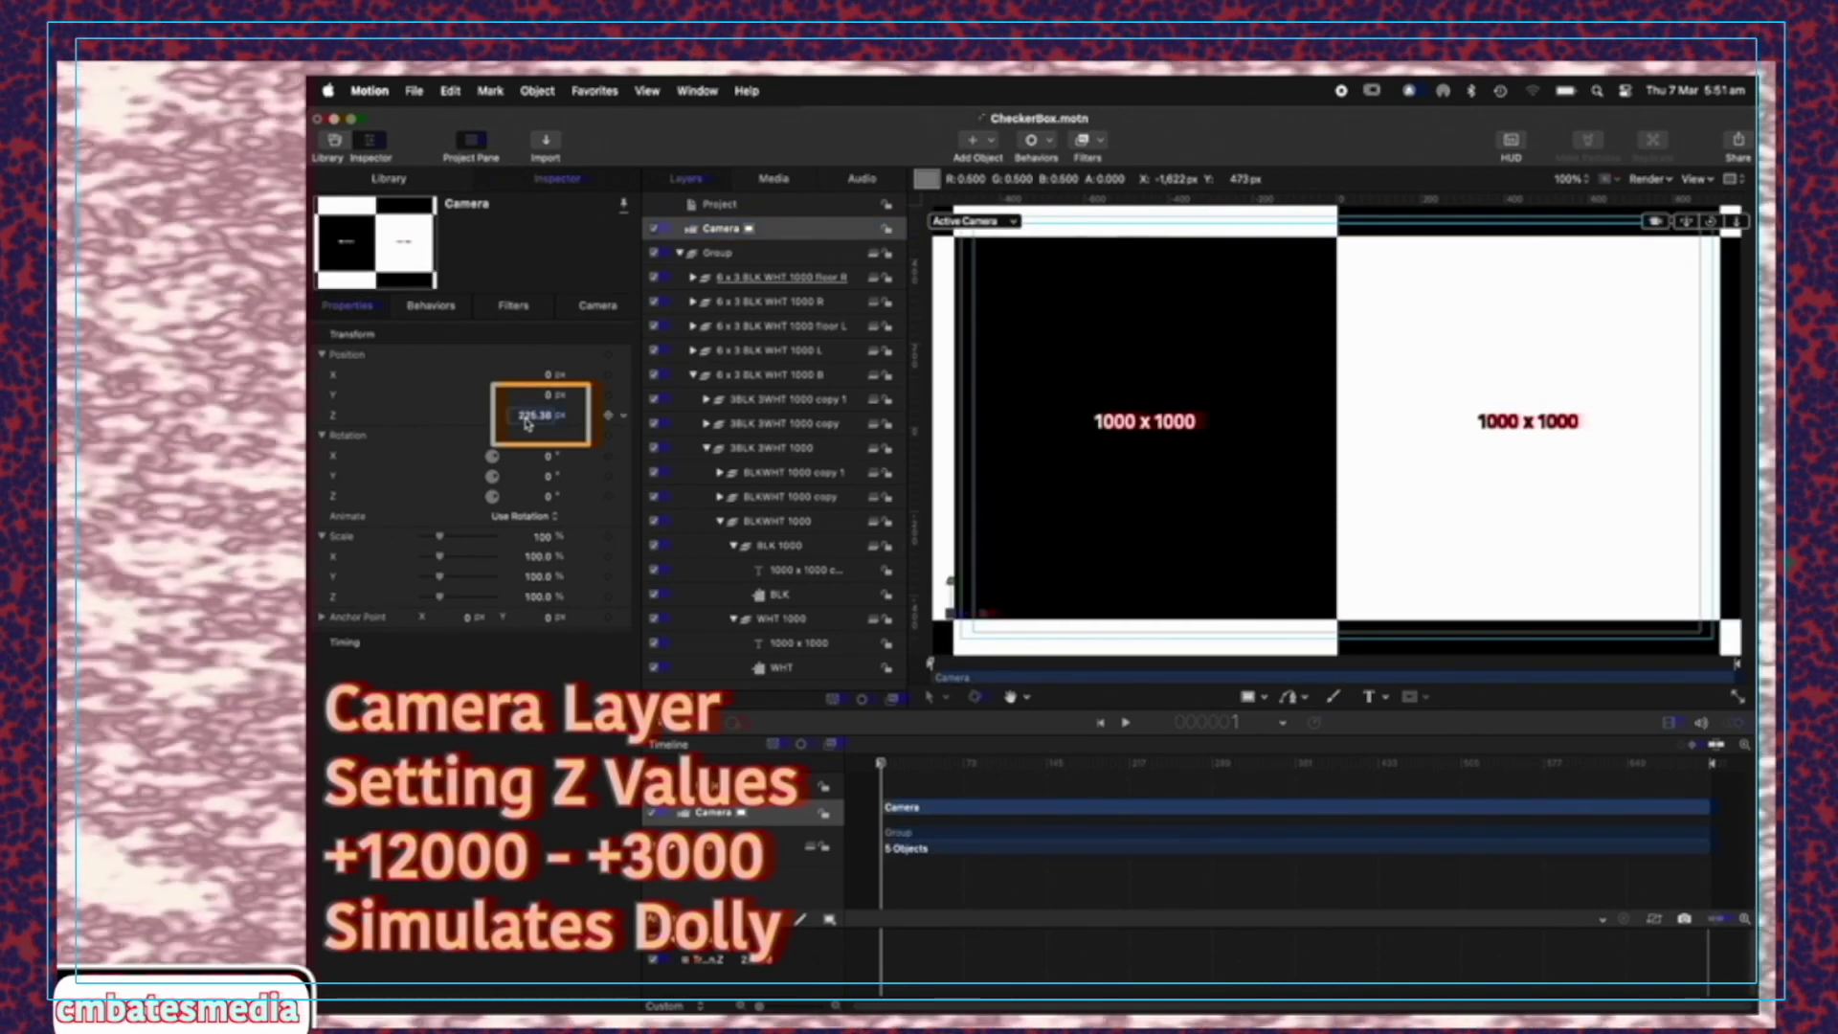
text(00)
key(Return)
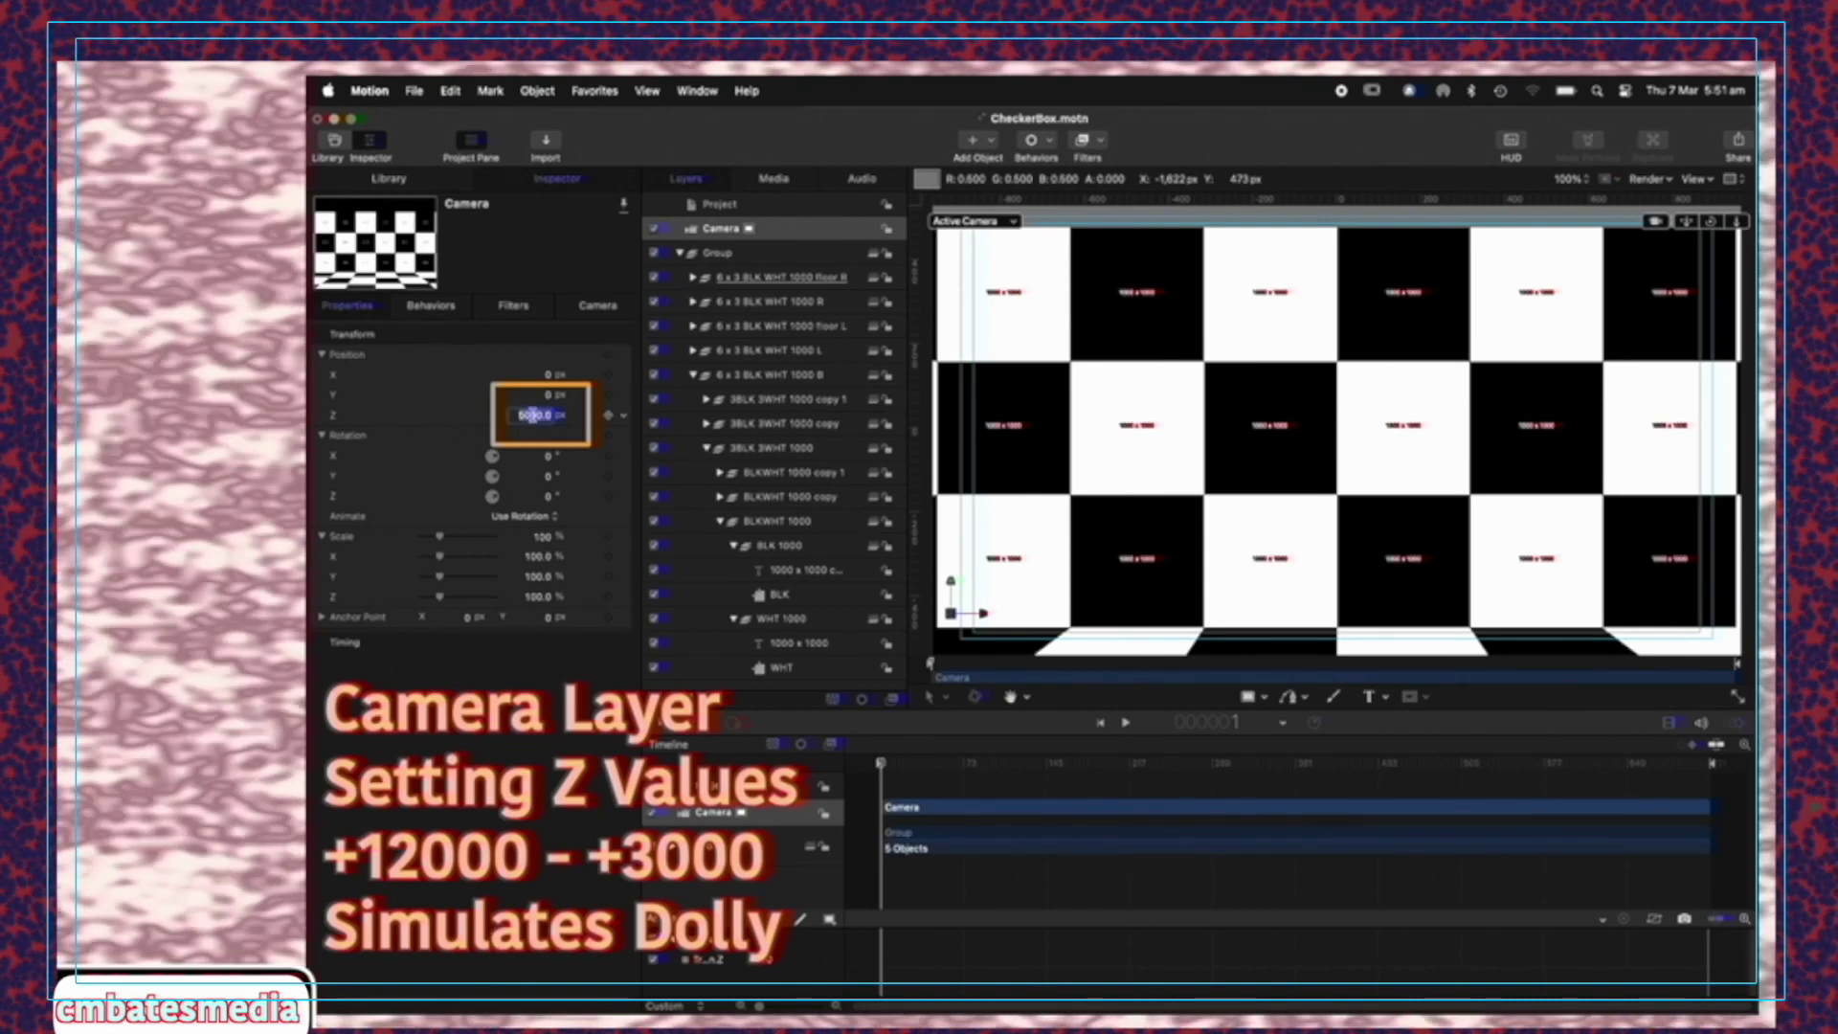
key(Return)
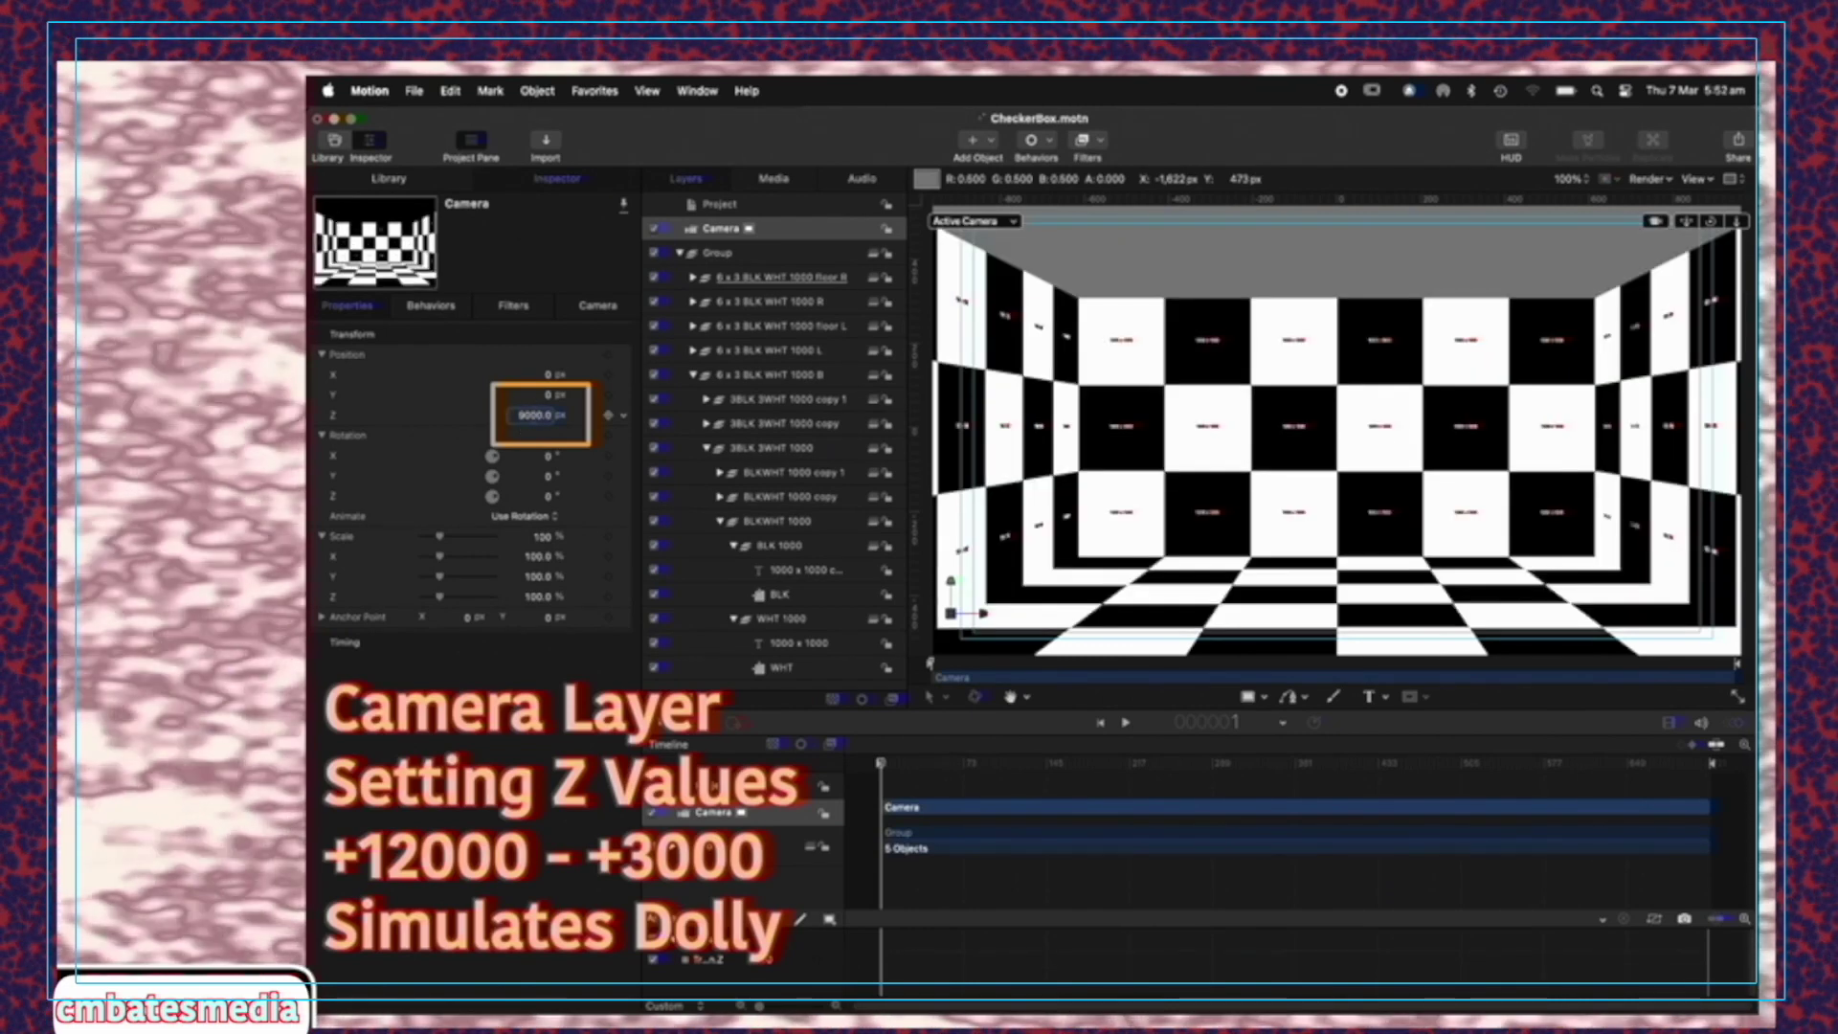
drag(529, 421, 531, 422)
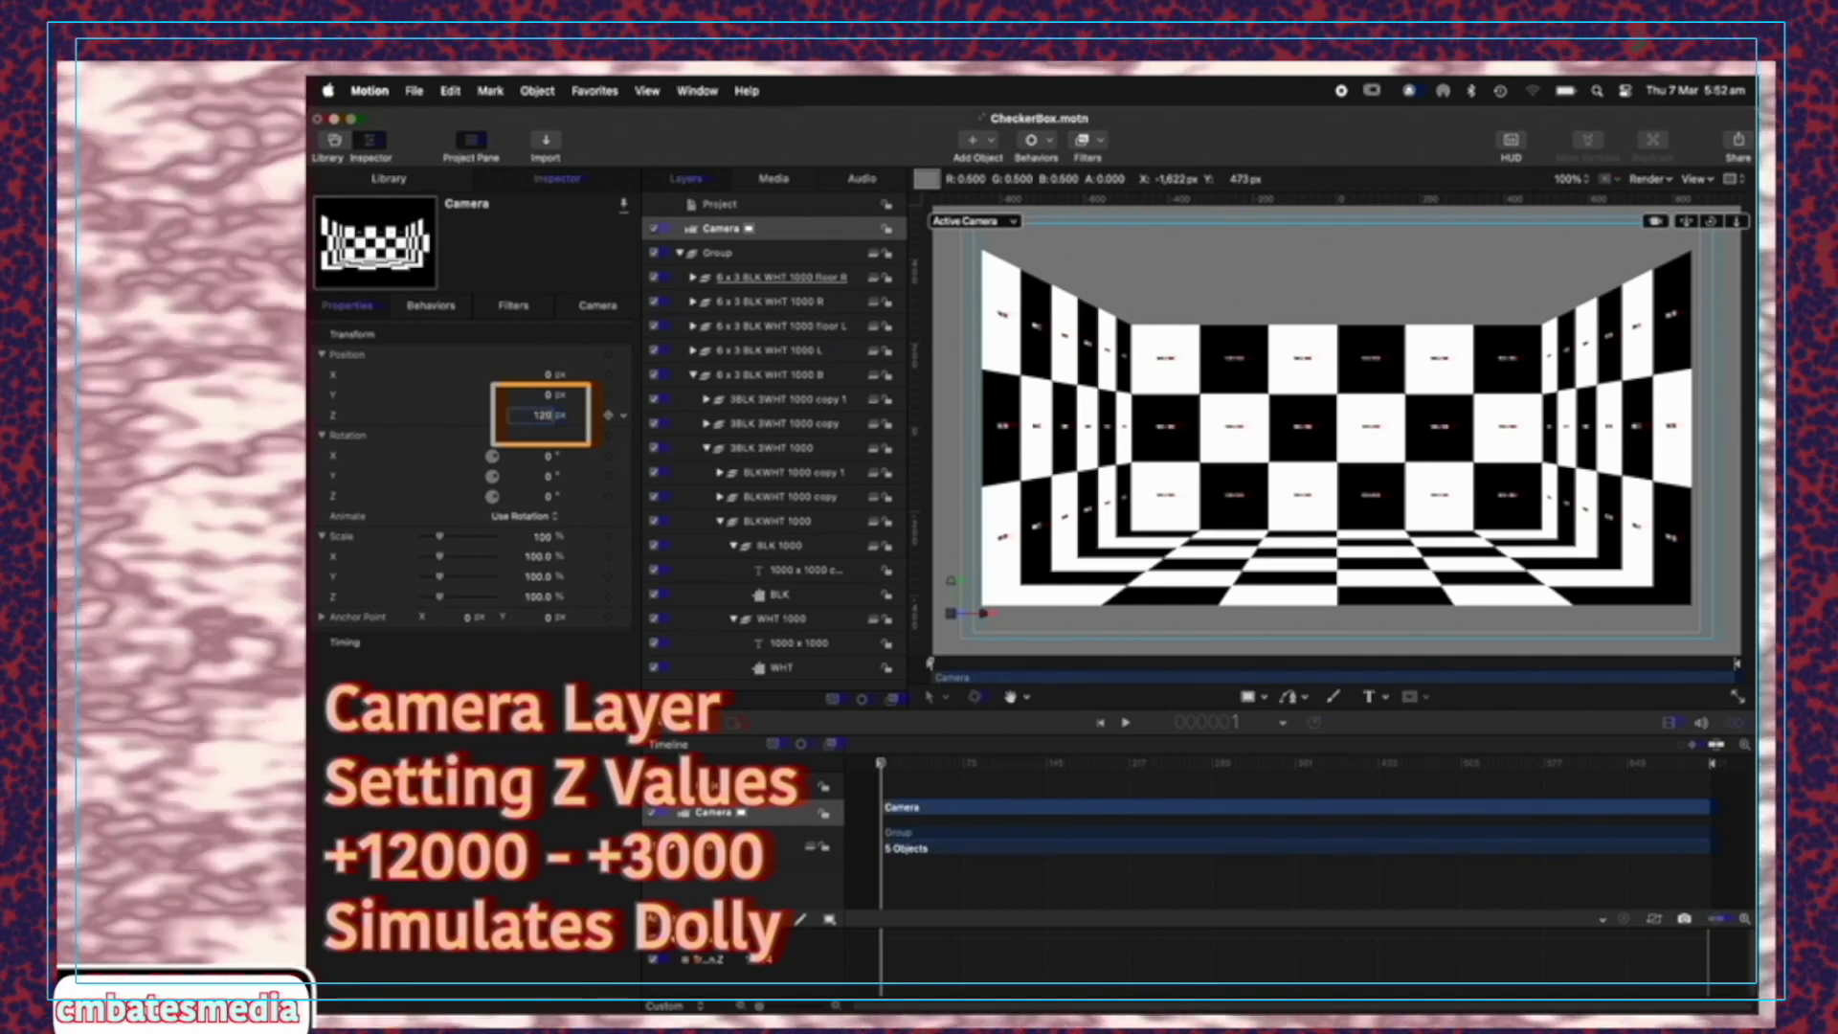
key(Return)
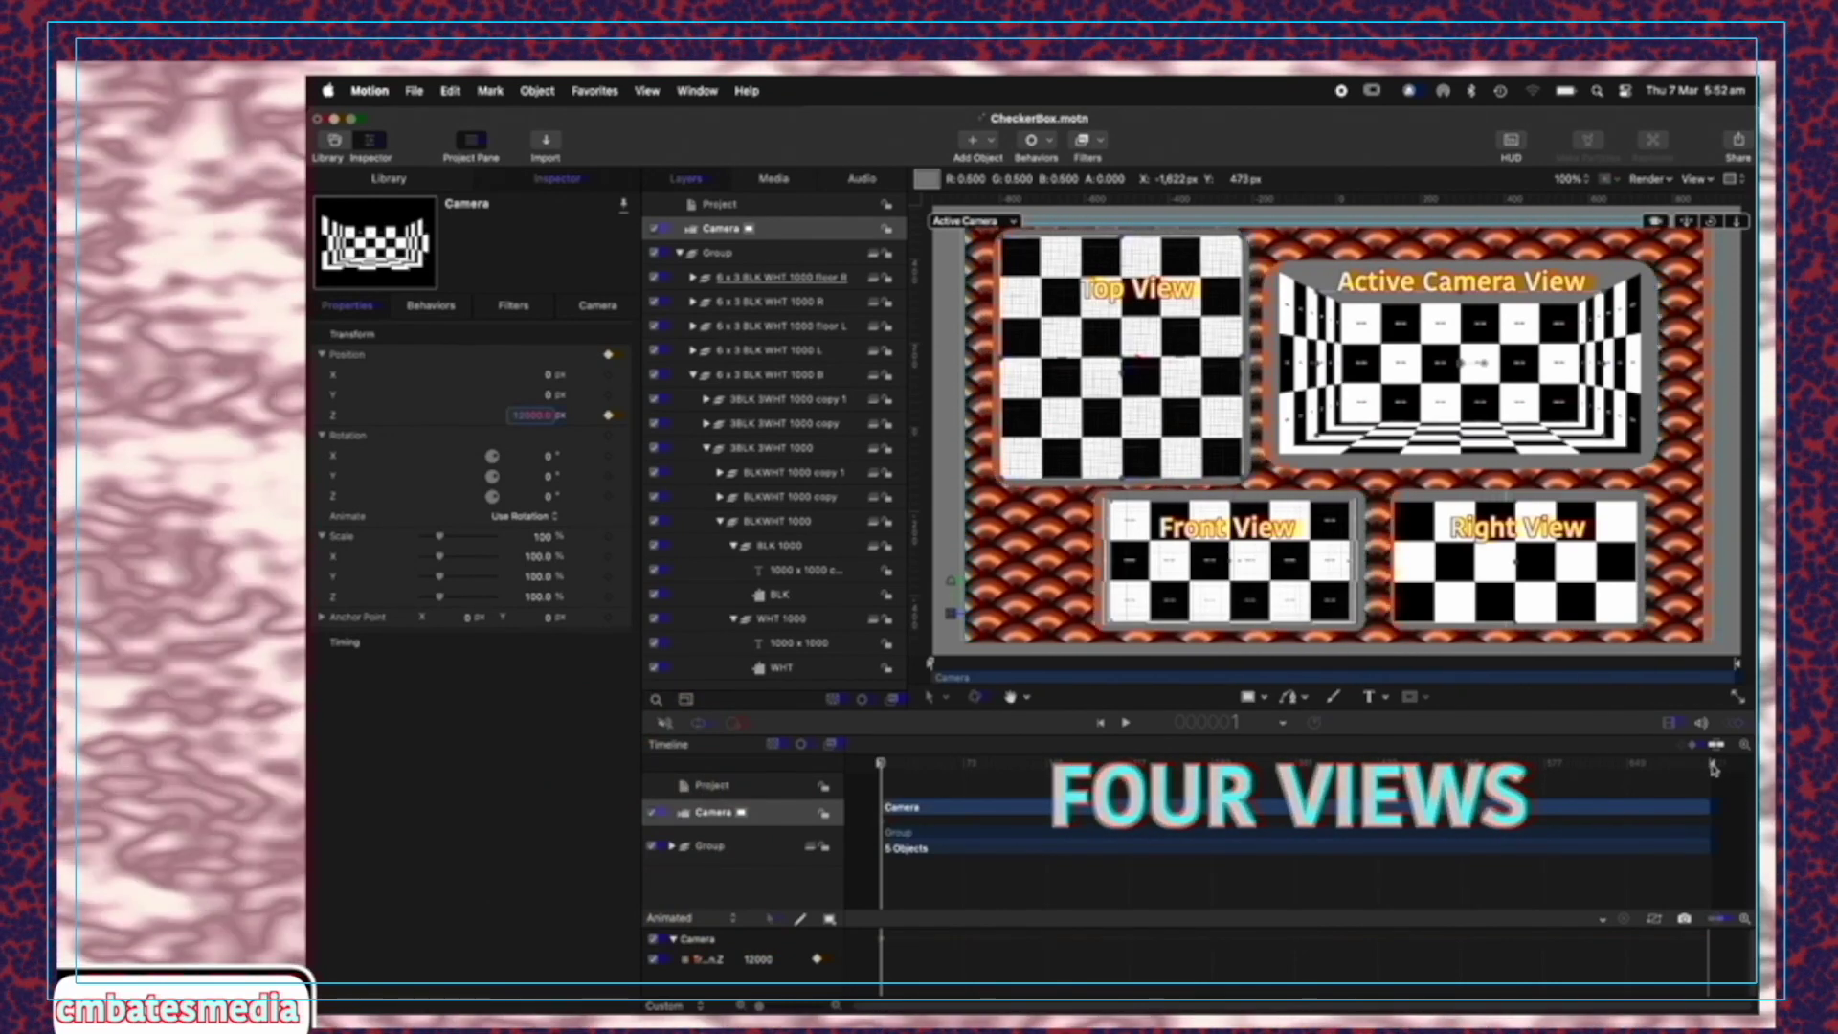
Set the camera's Z position at frame 360 as the end value of the dolly move
drag(1696, 766, 1314, 766)
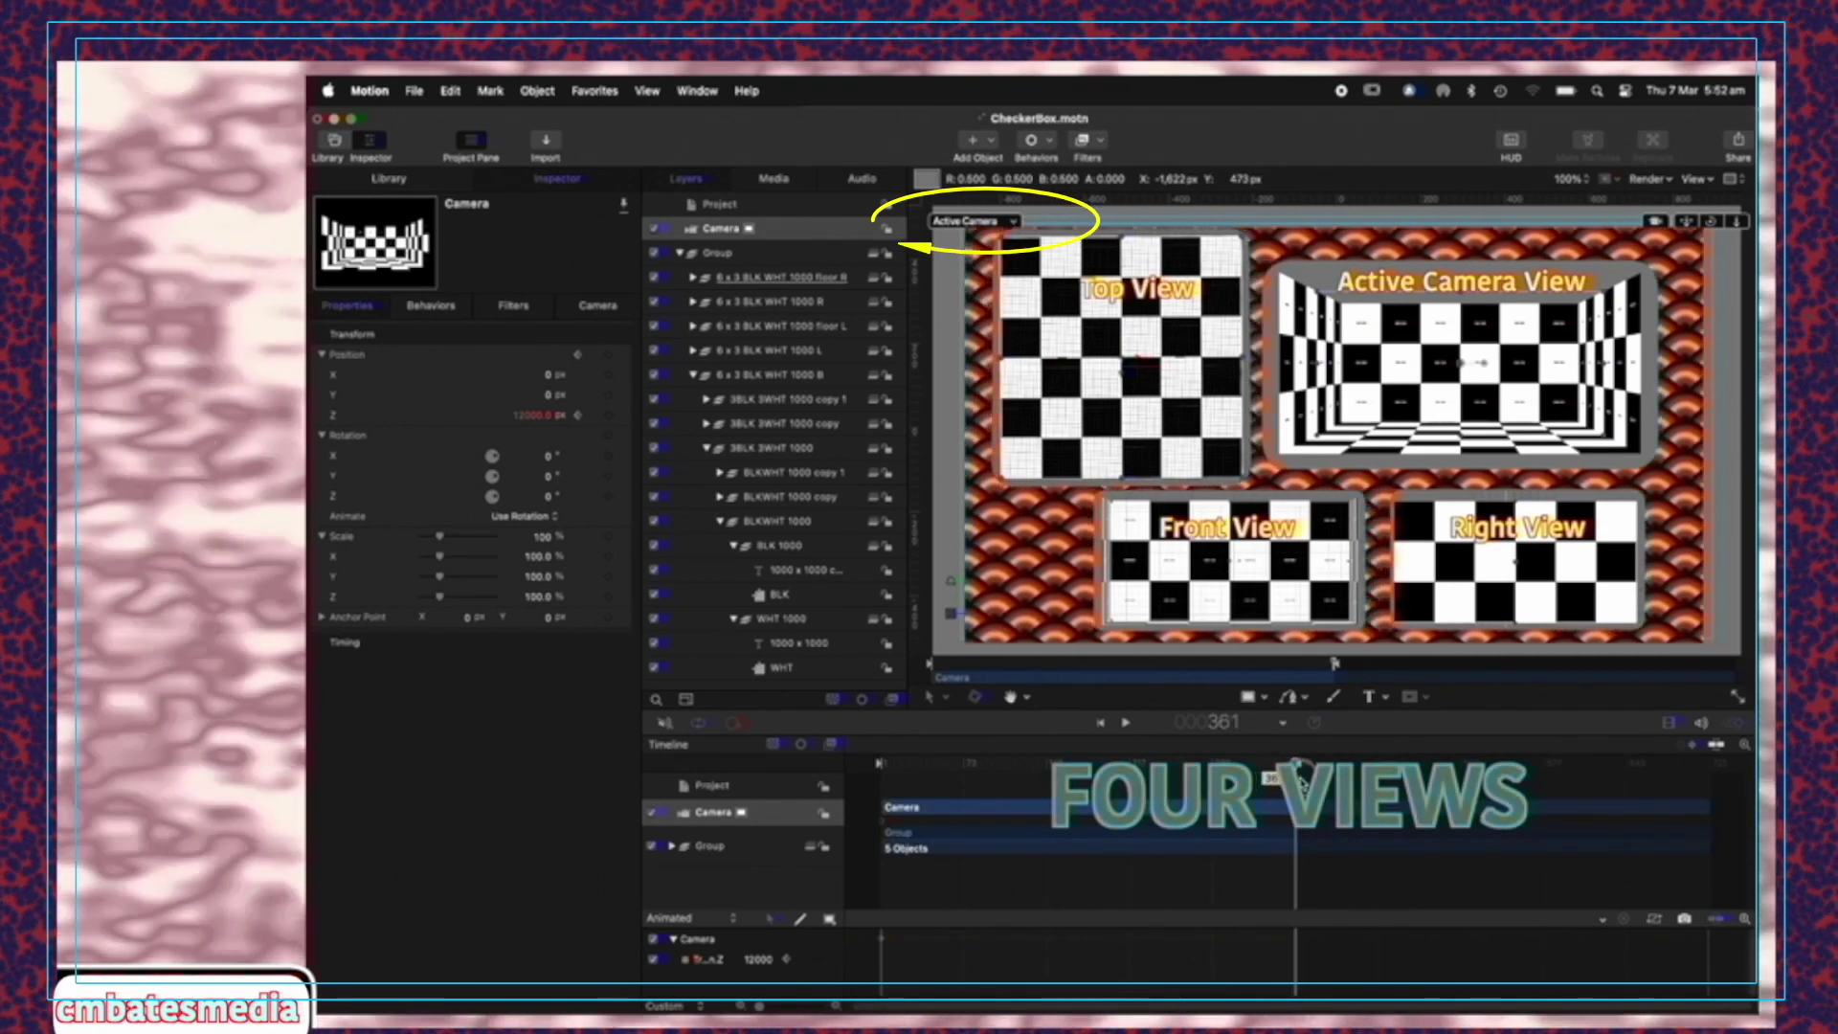
drag(1295, 766, 1289, 773)
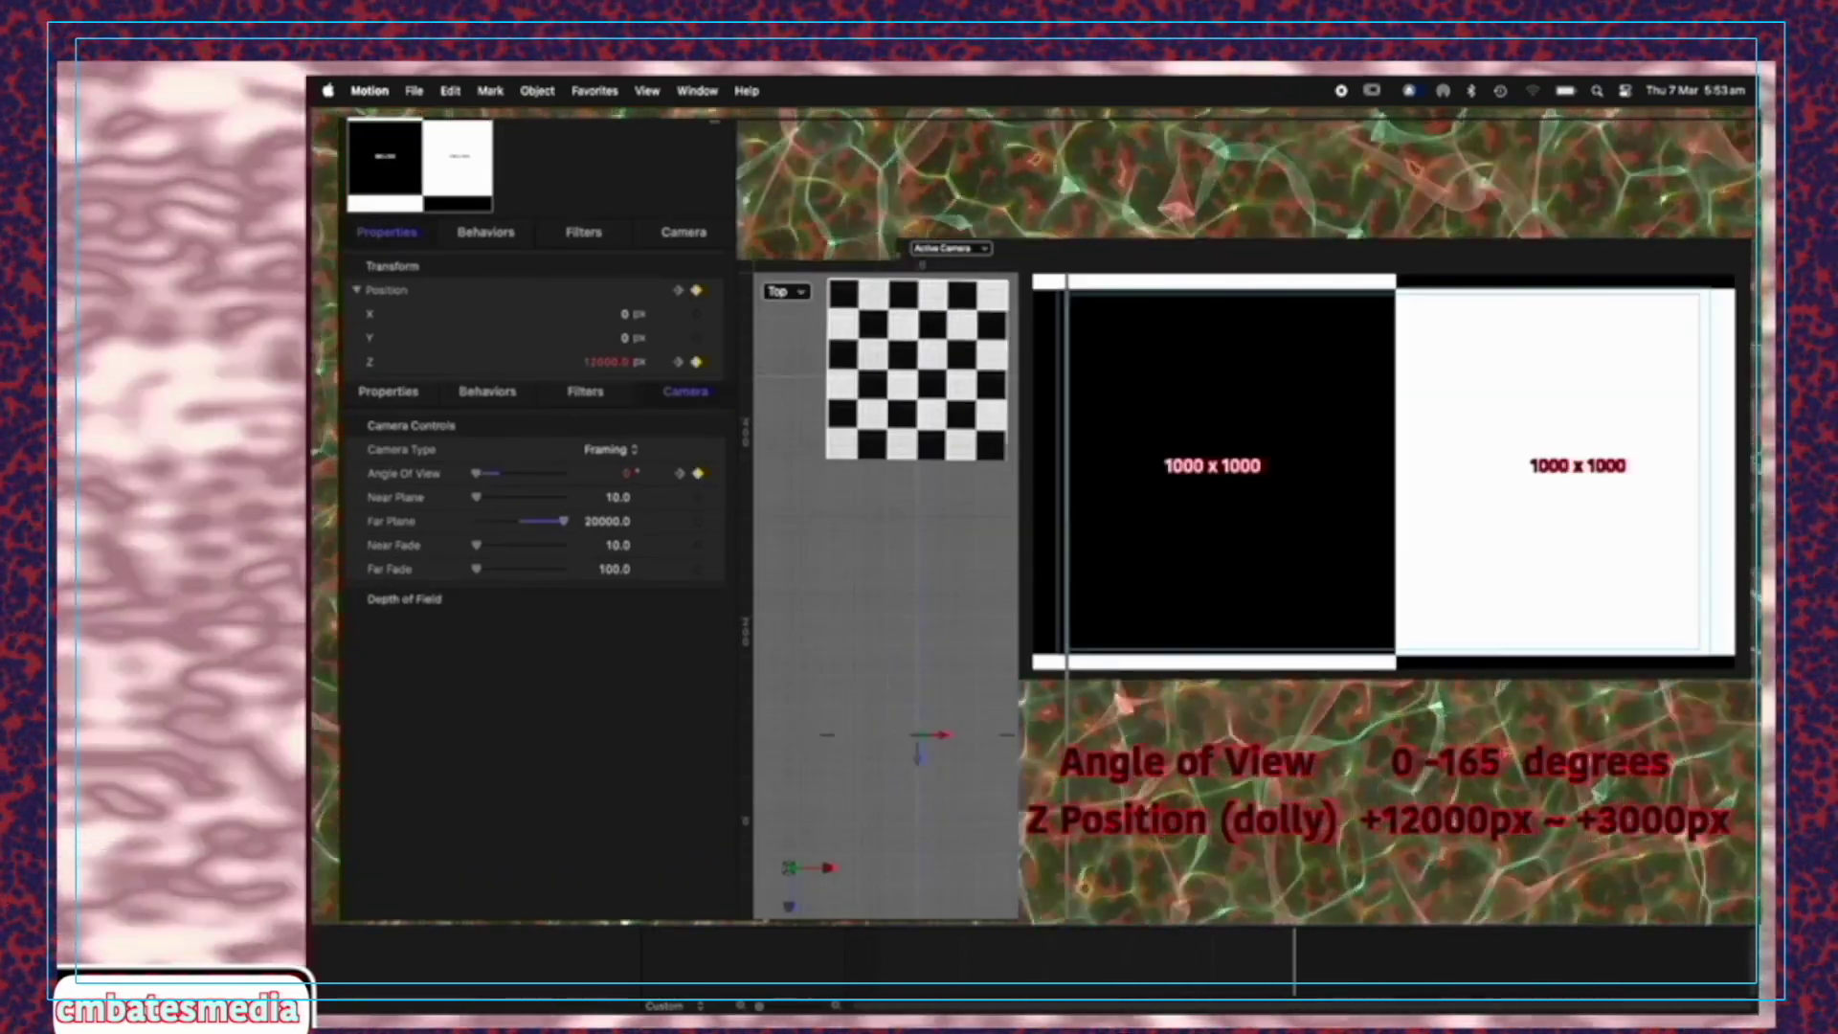
key(space)
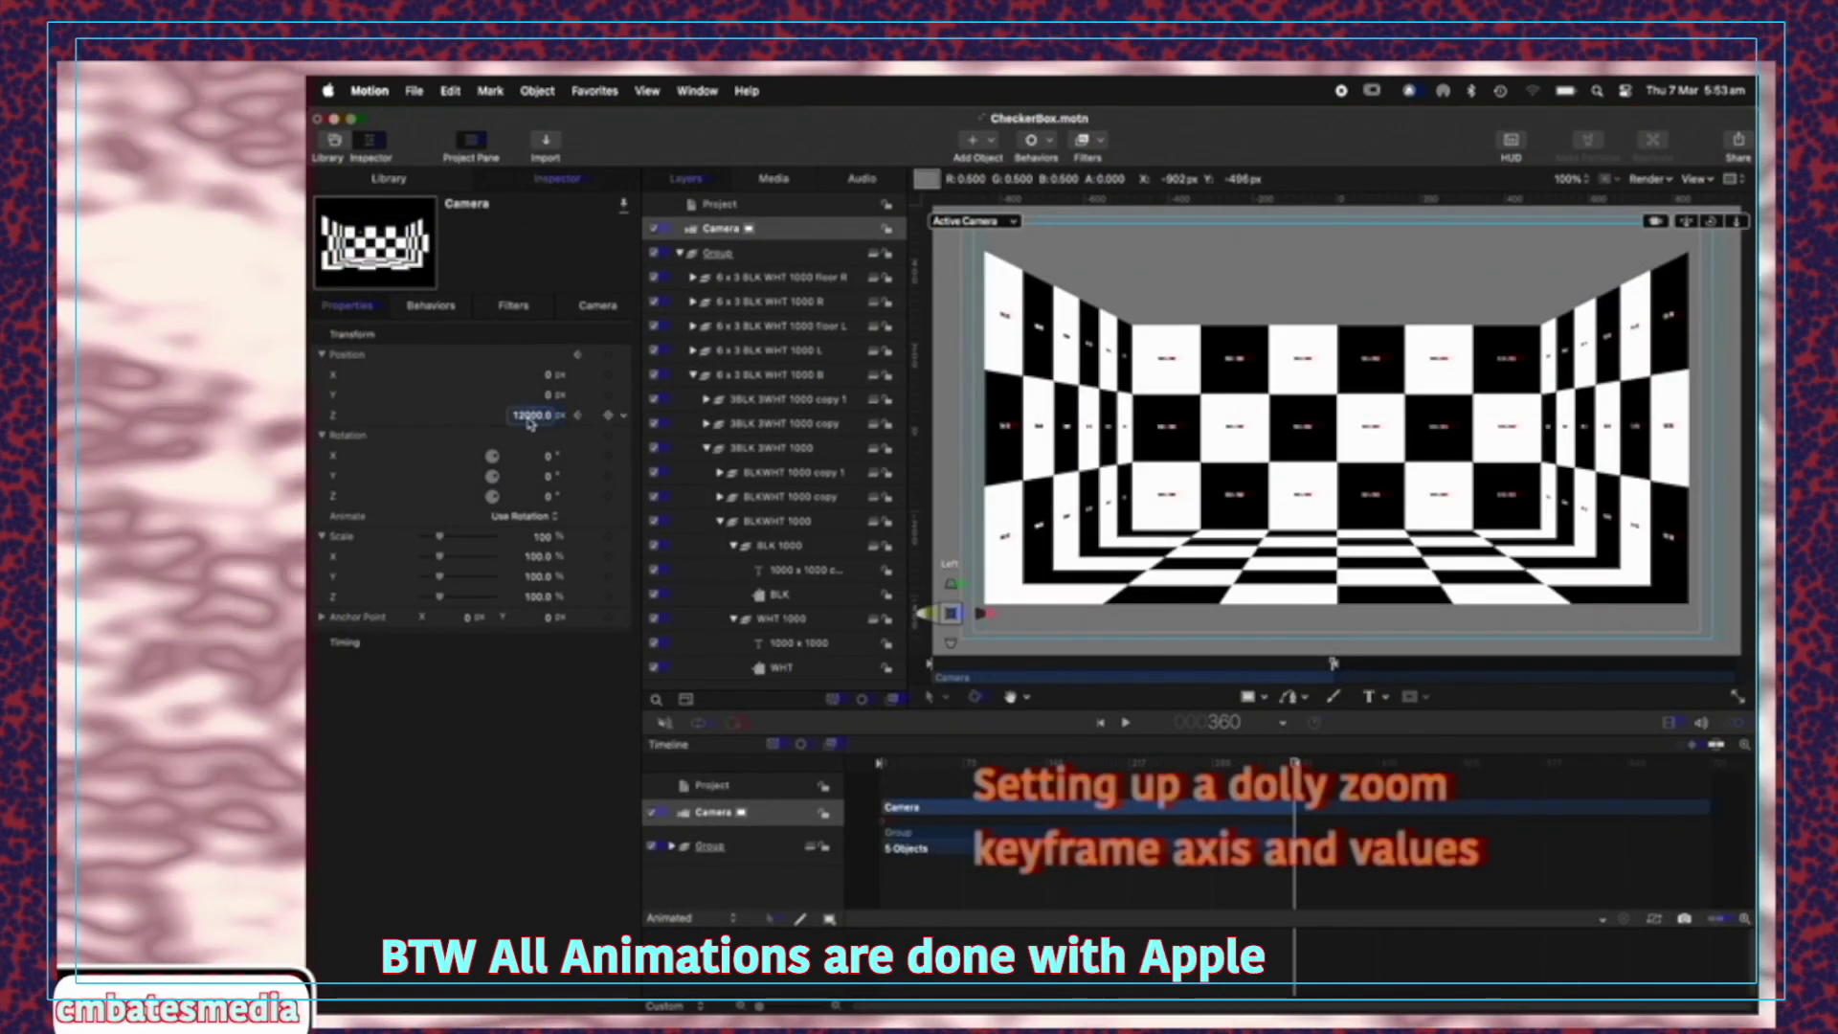
key(Return)
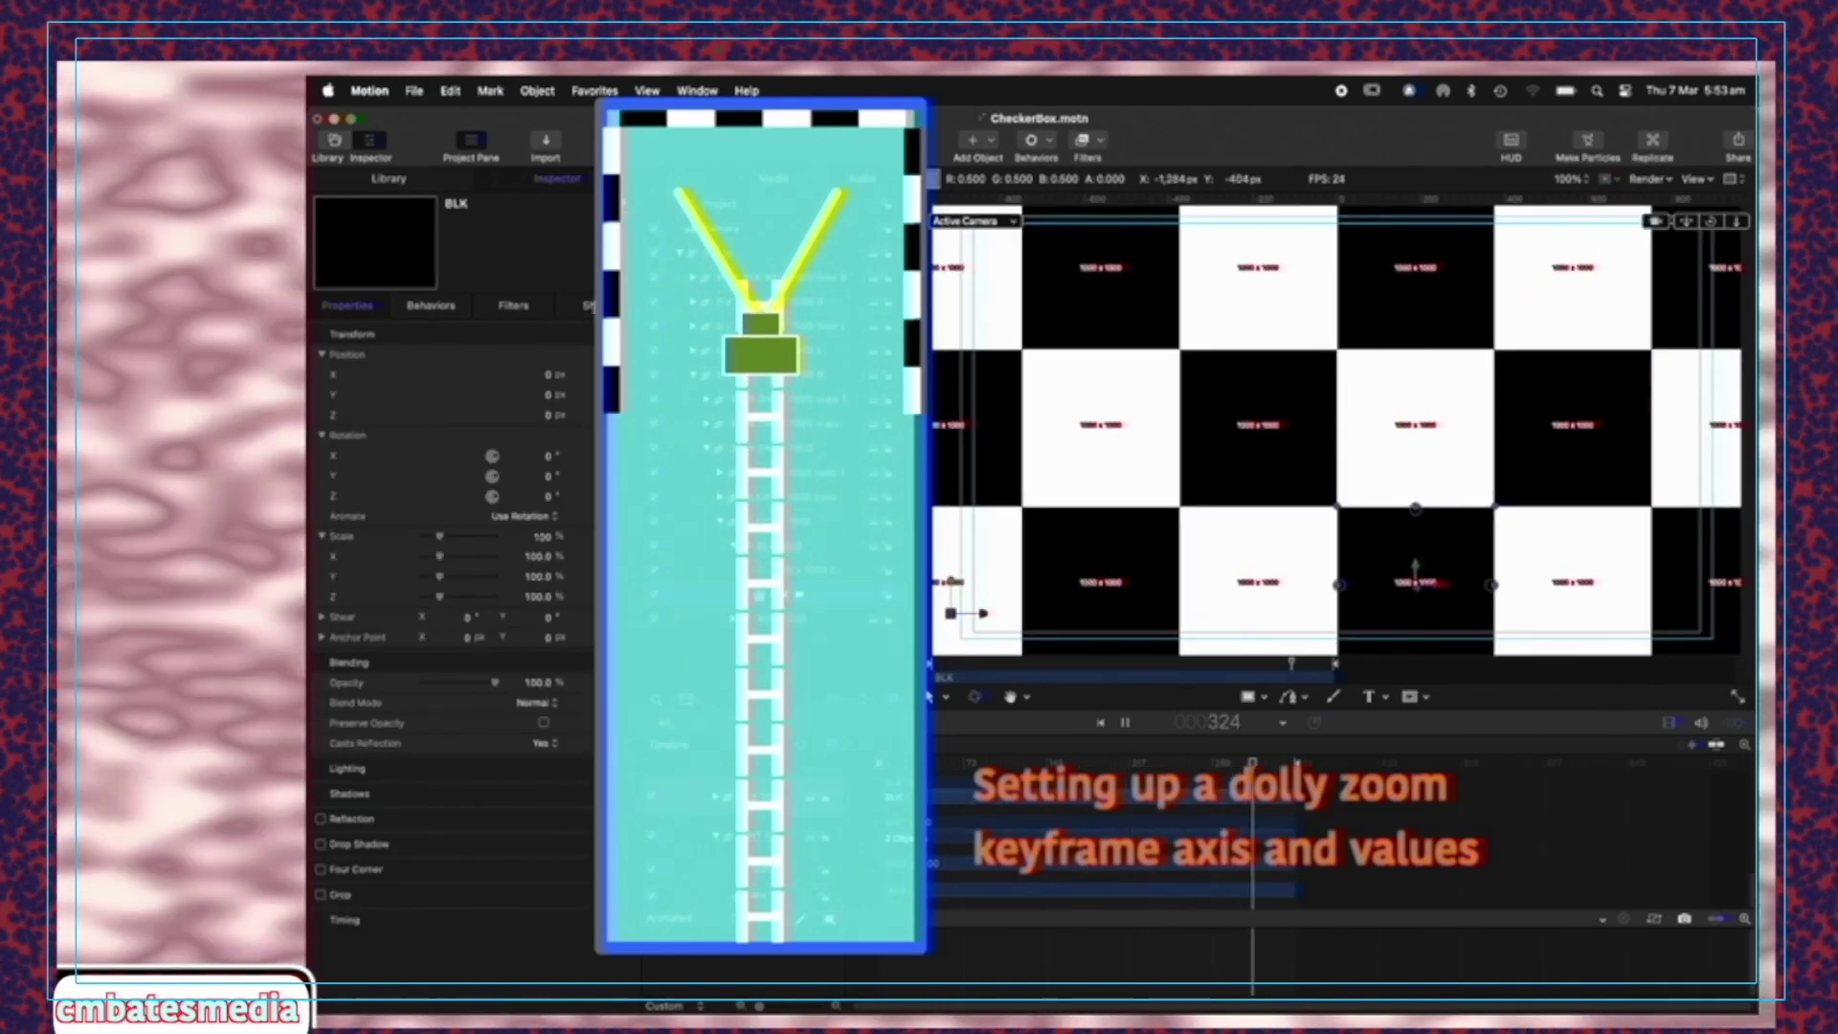
Open the Geometry settings of the BLK tile shape
click(586, 304)
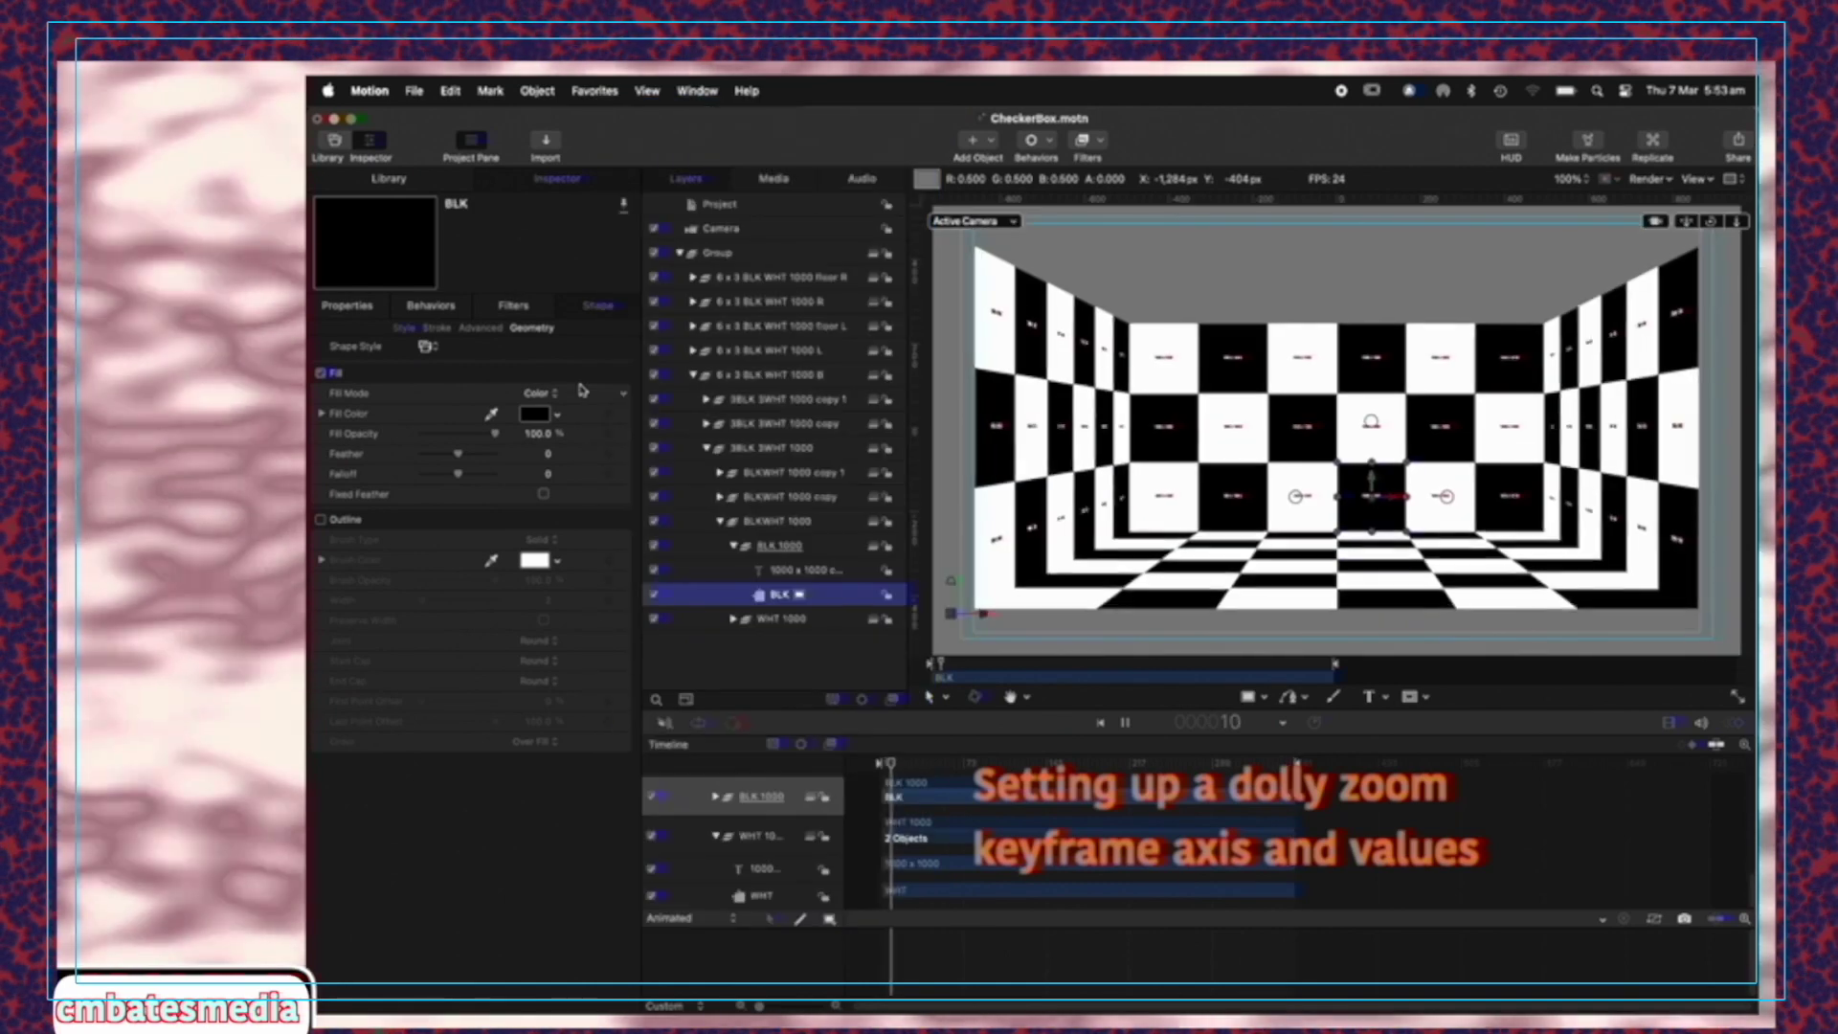
click(534, 328)
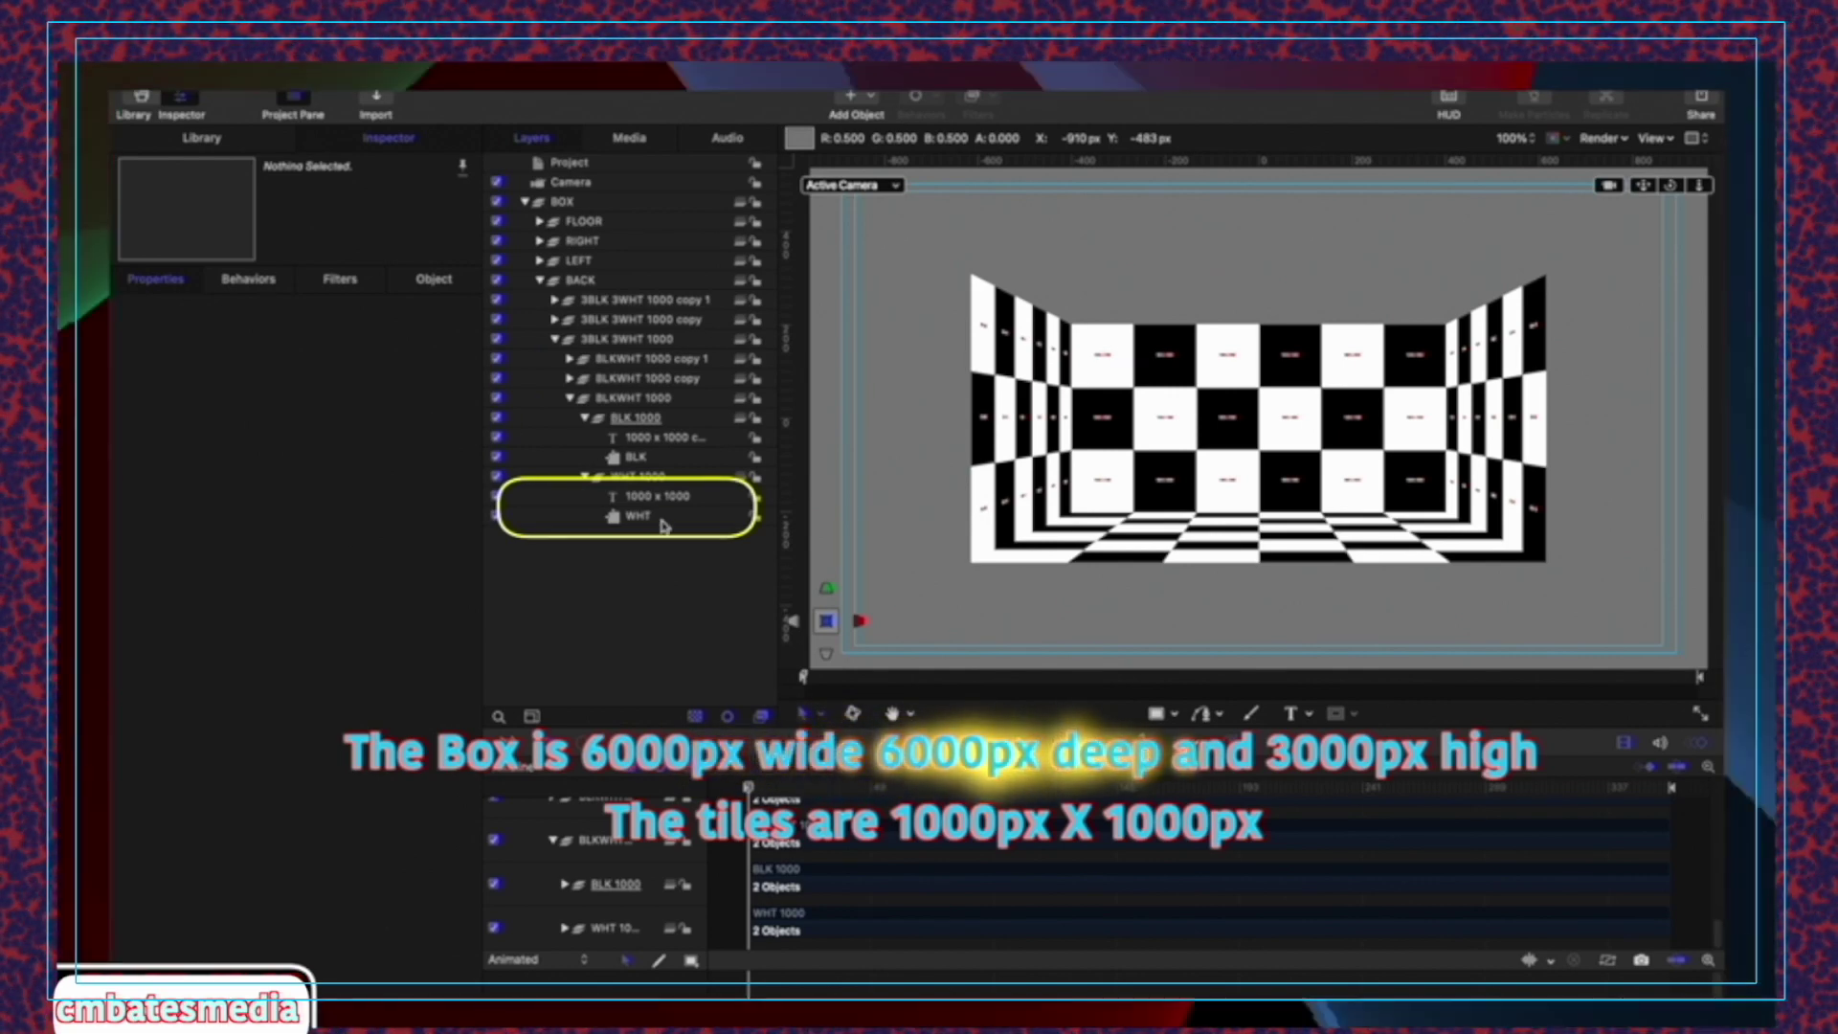
Examine the transform parameters of the WHT and BLK shapes and their WHT 1000 and BLK 1000 groups
click(632, 516)
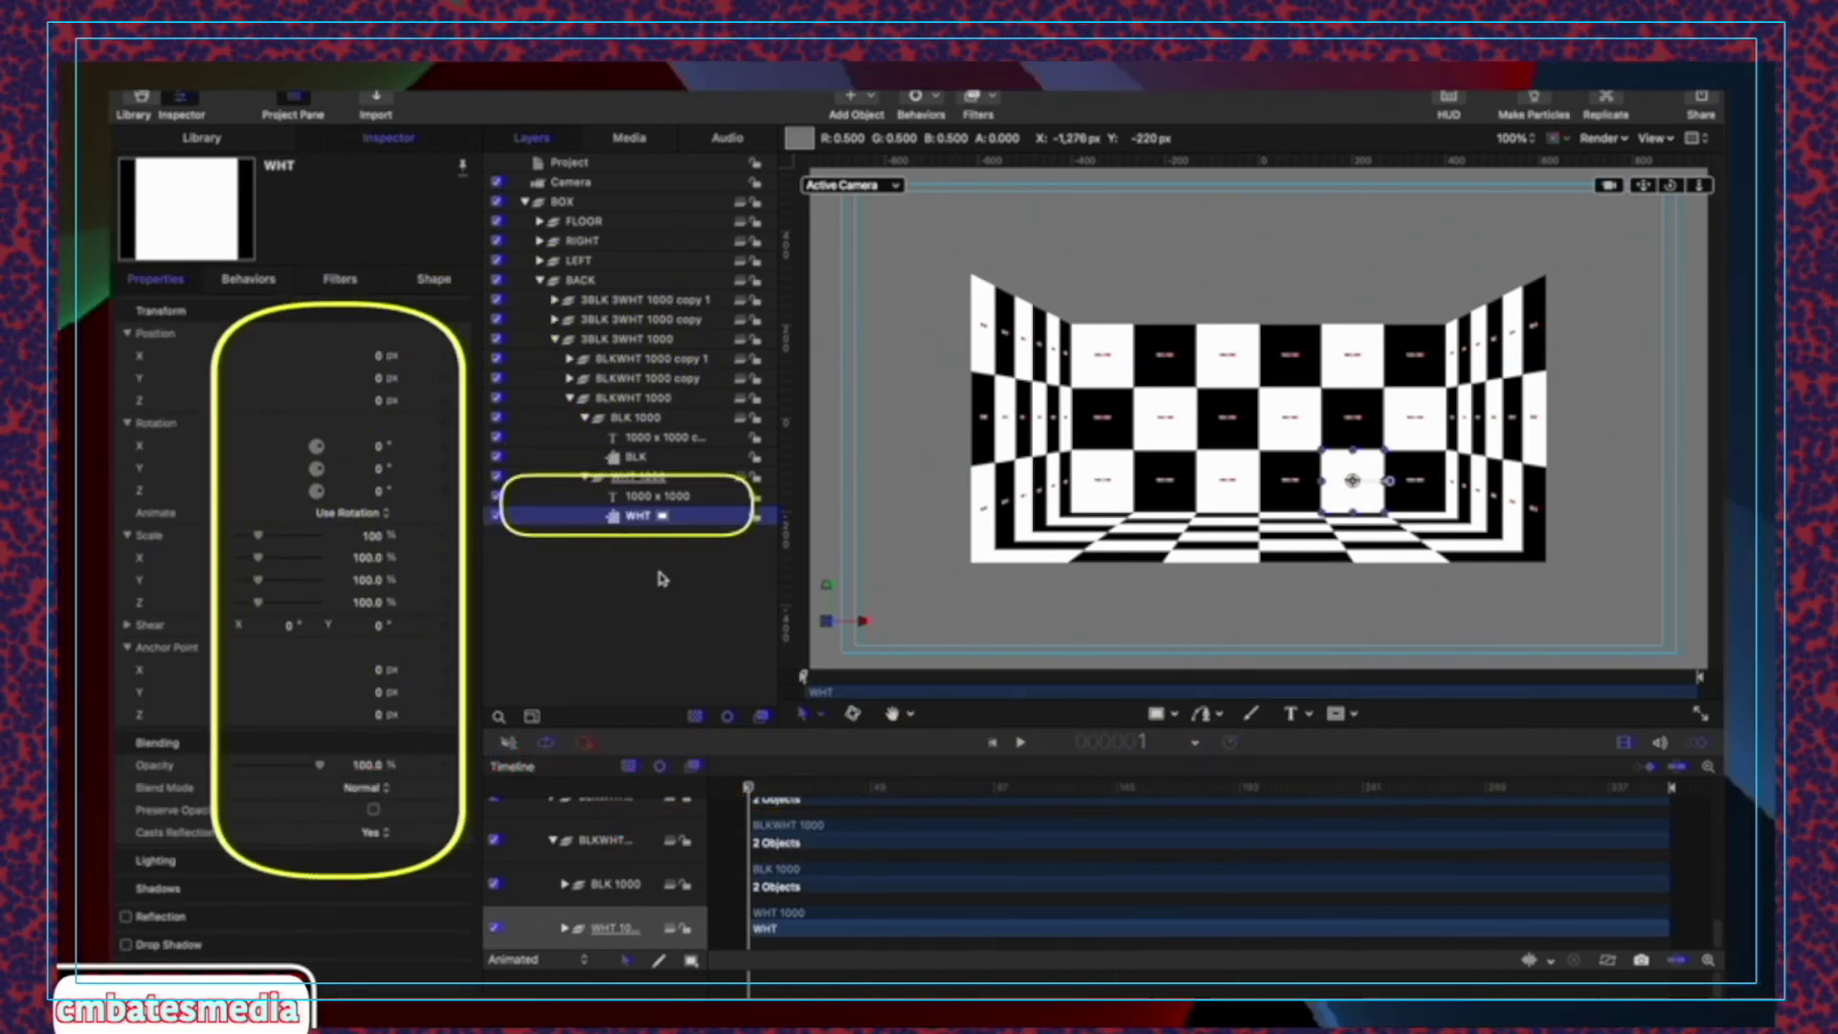
click(649, 479)
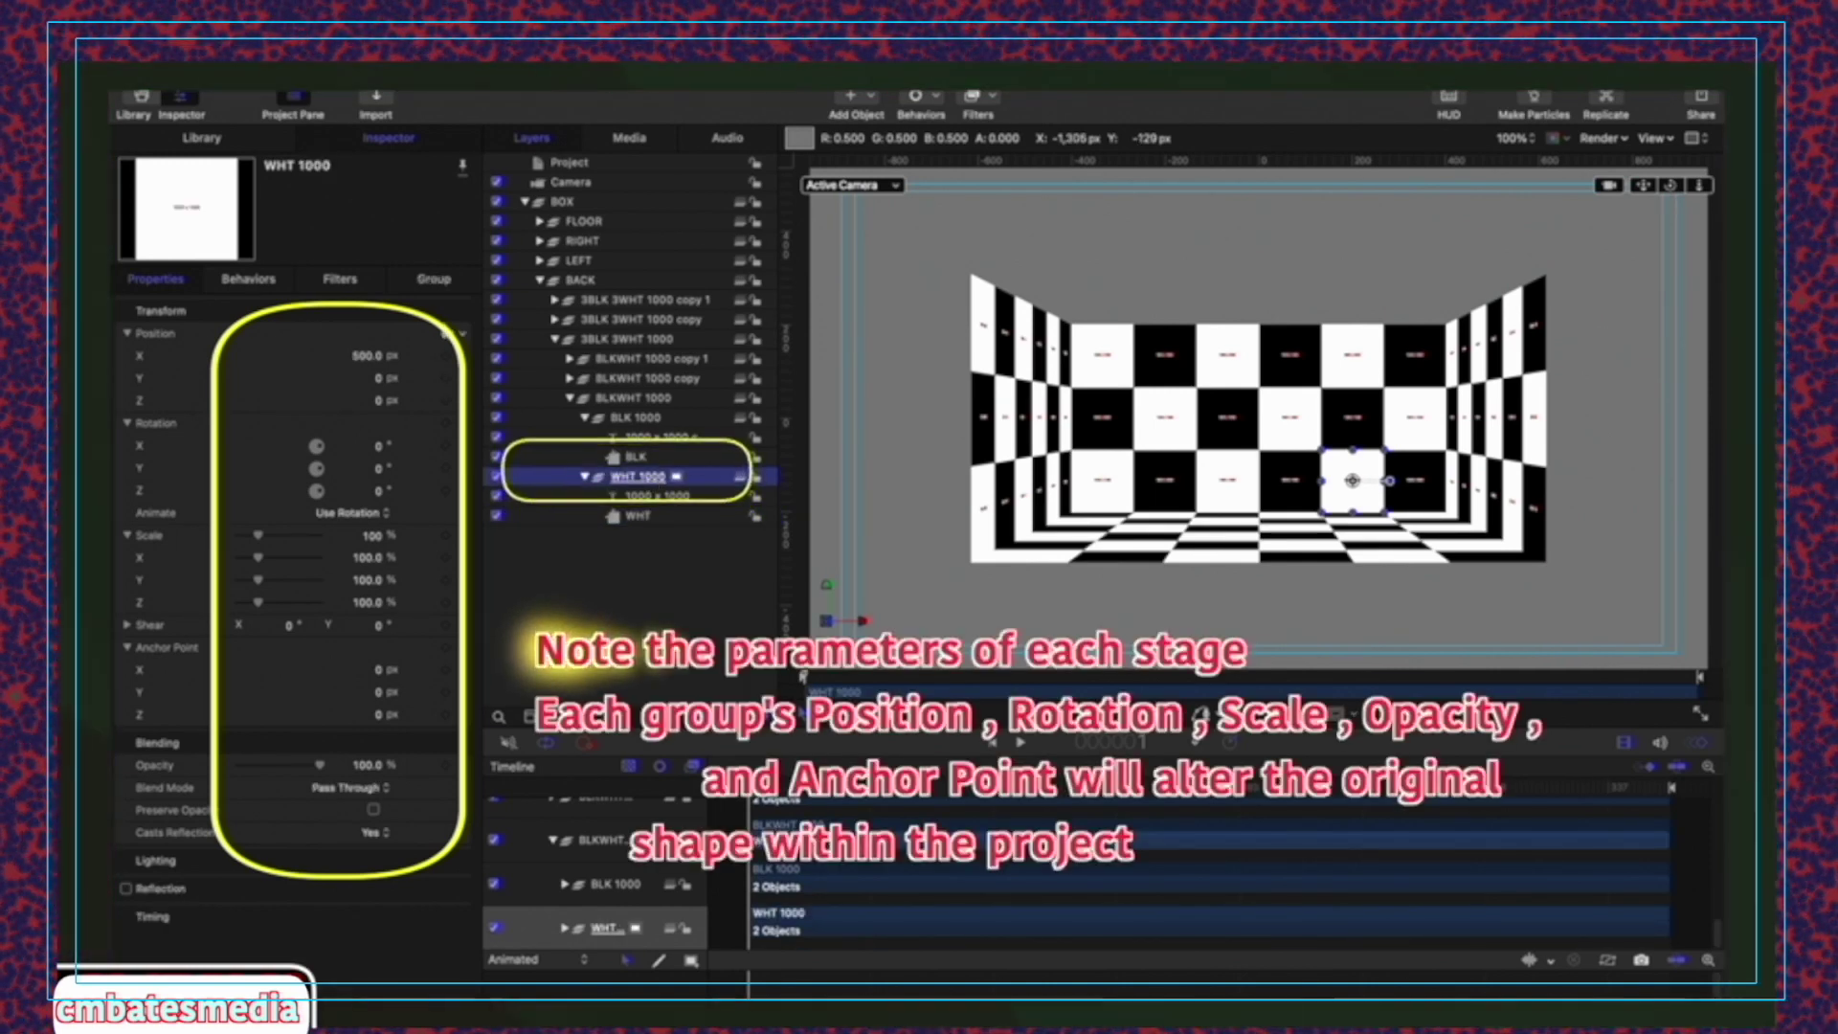
click(658, 459)
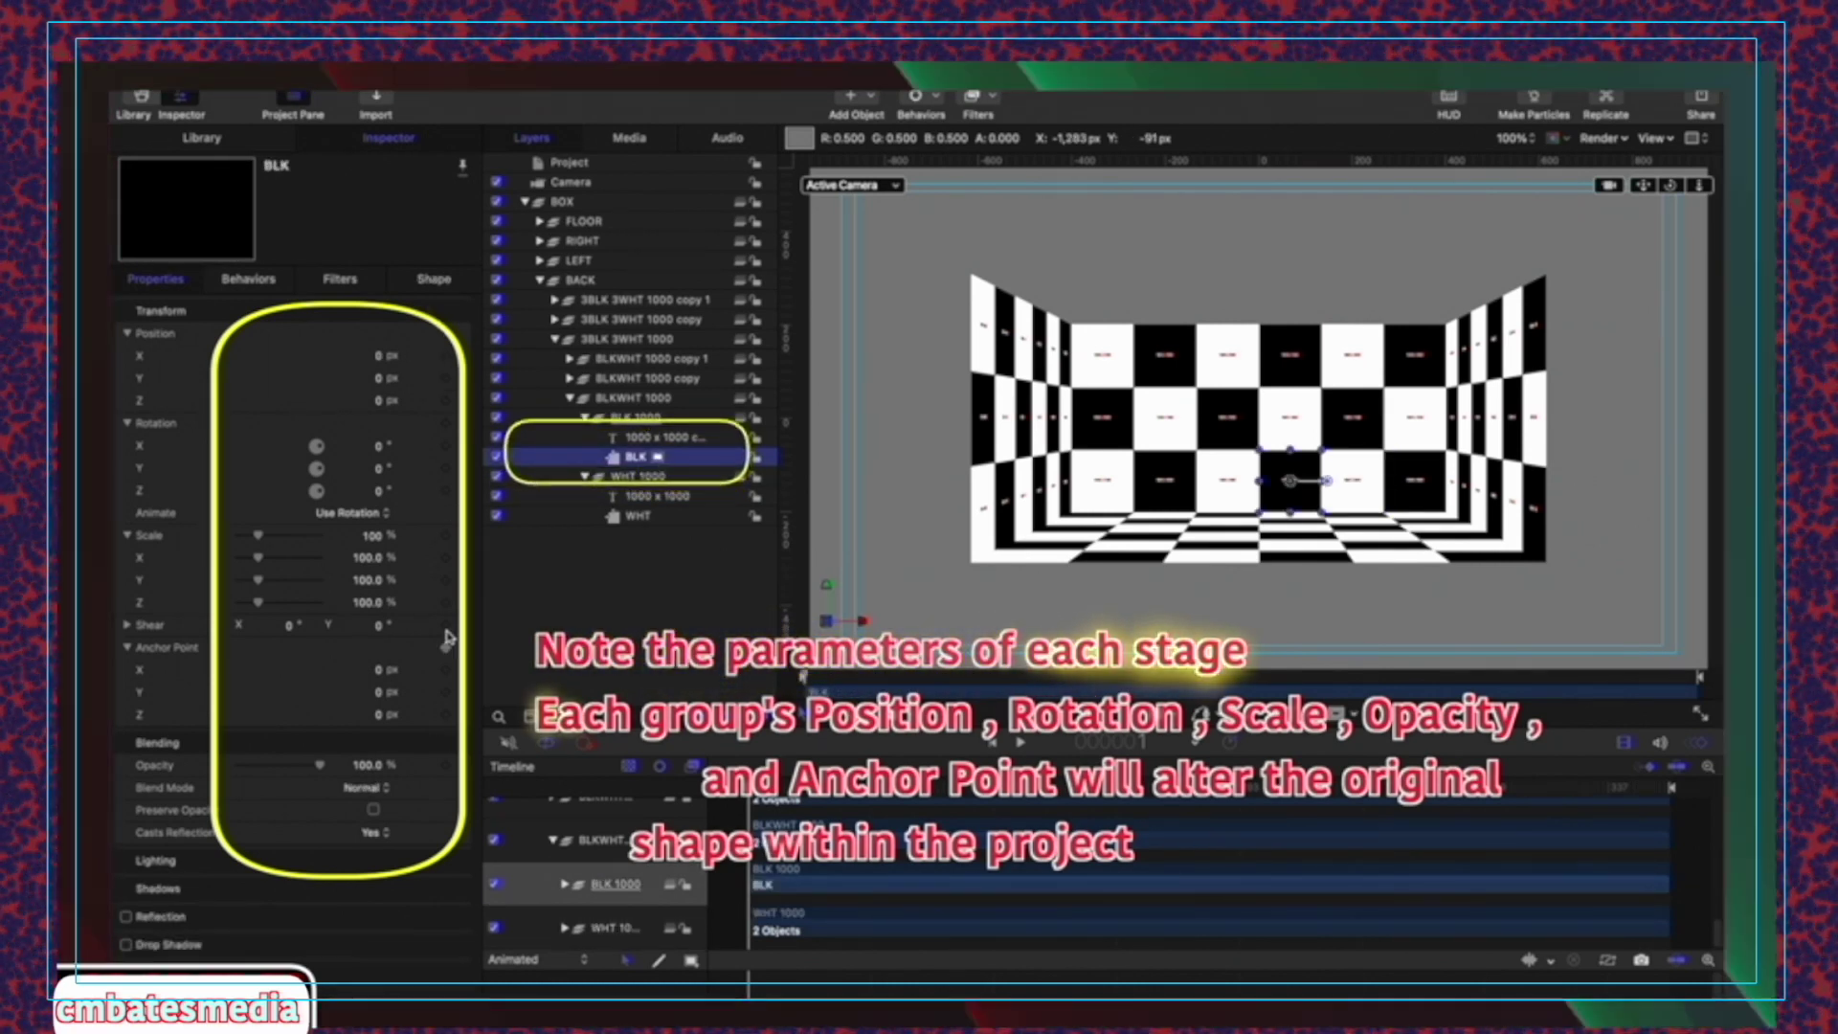
click(635, 417)
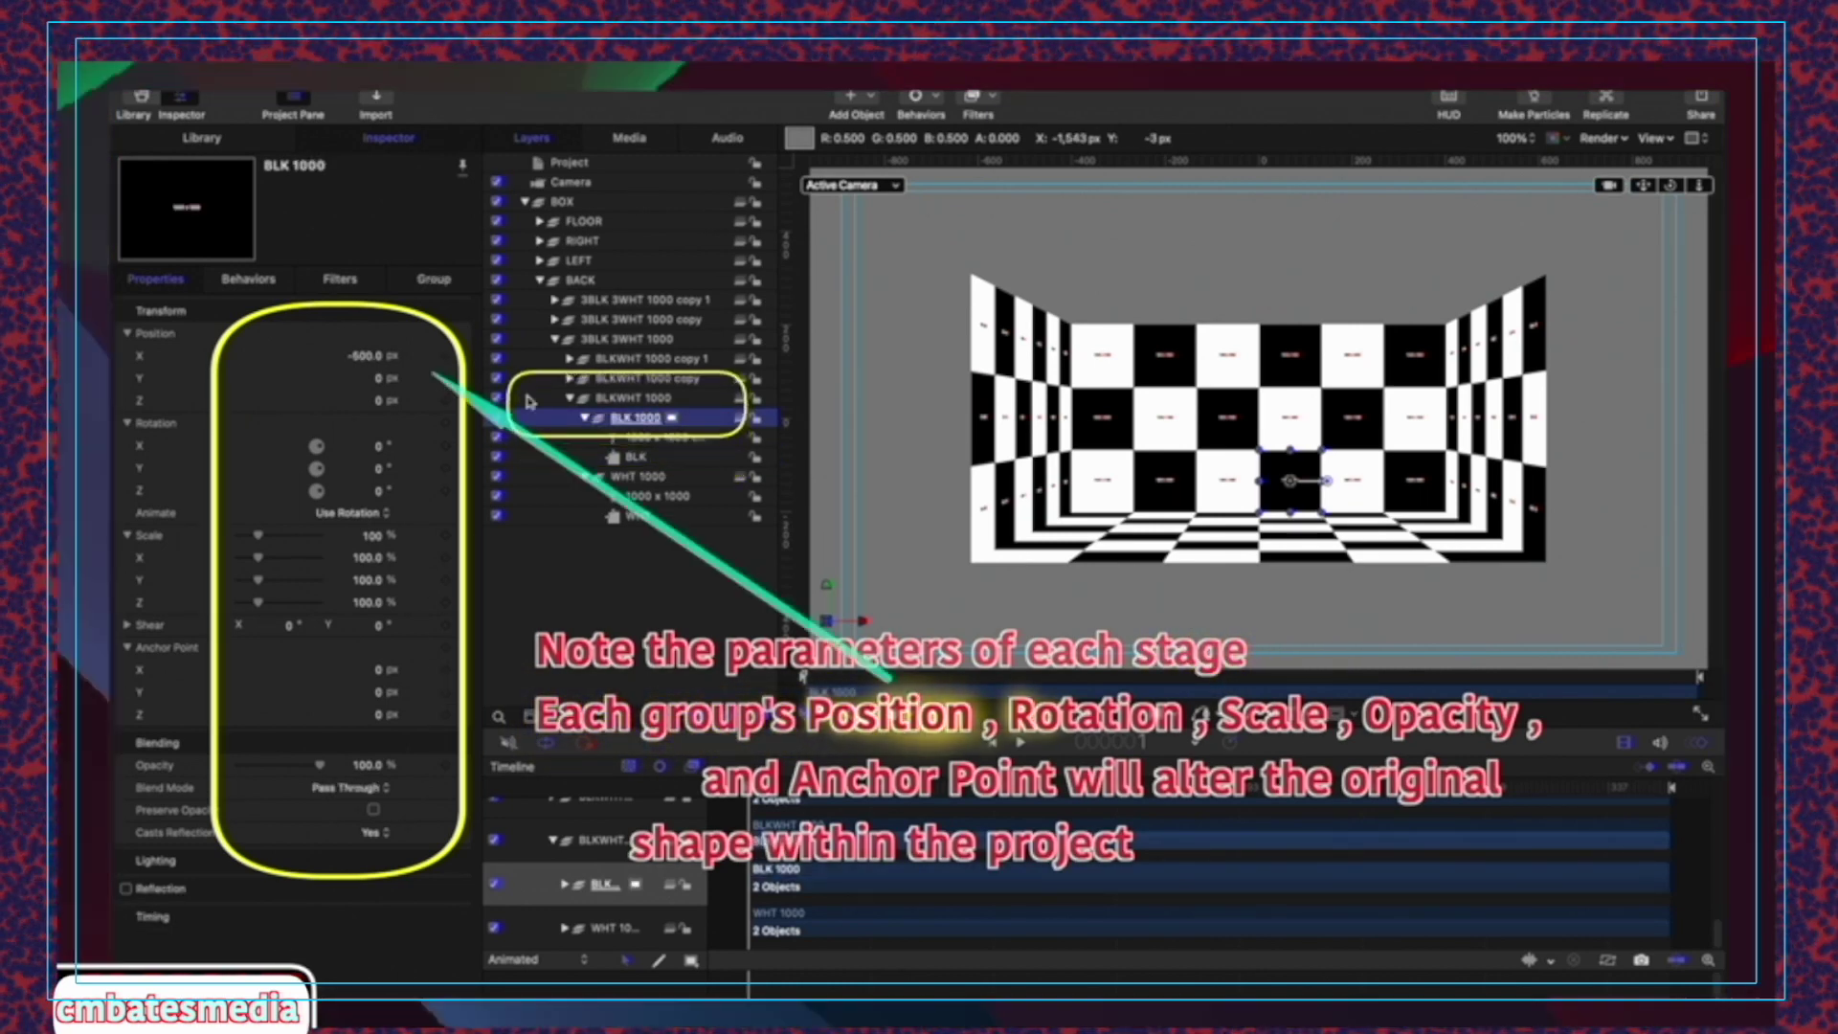
key(Up)
Examine the position parameters of the BLKWHT 1000 copies, the 3BLK 3WHT 1000 group and its two copies
click(610, 380)
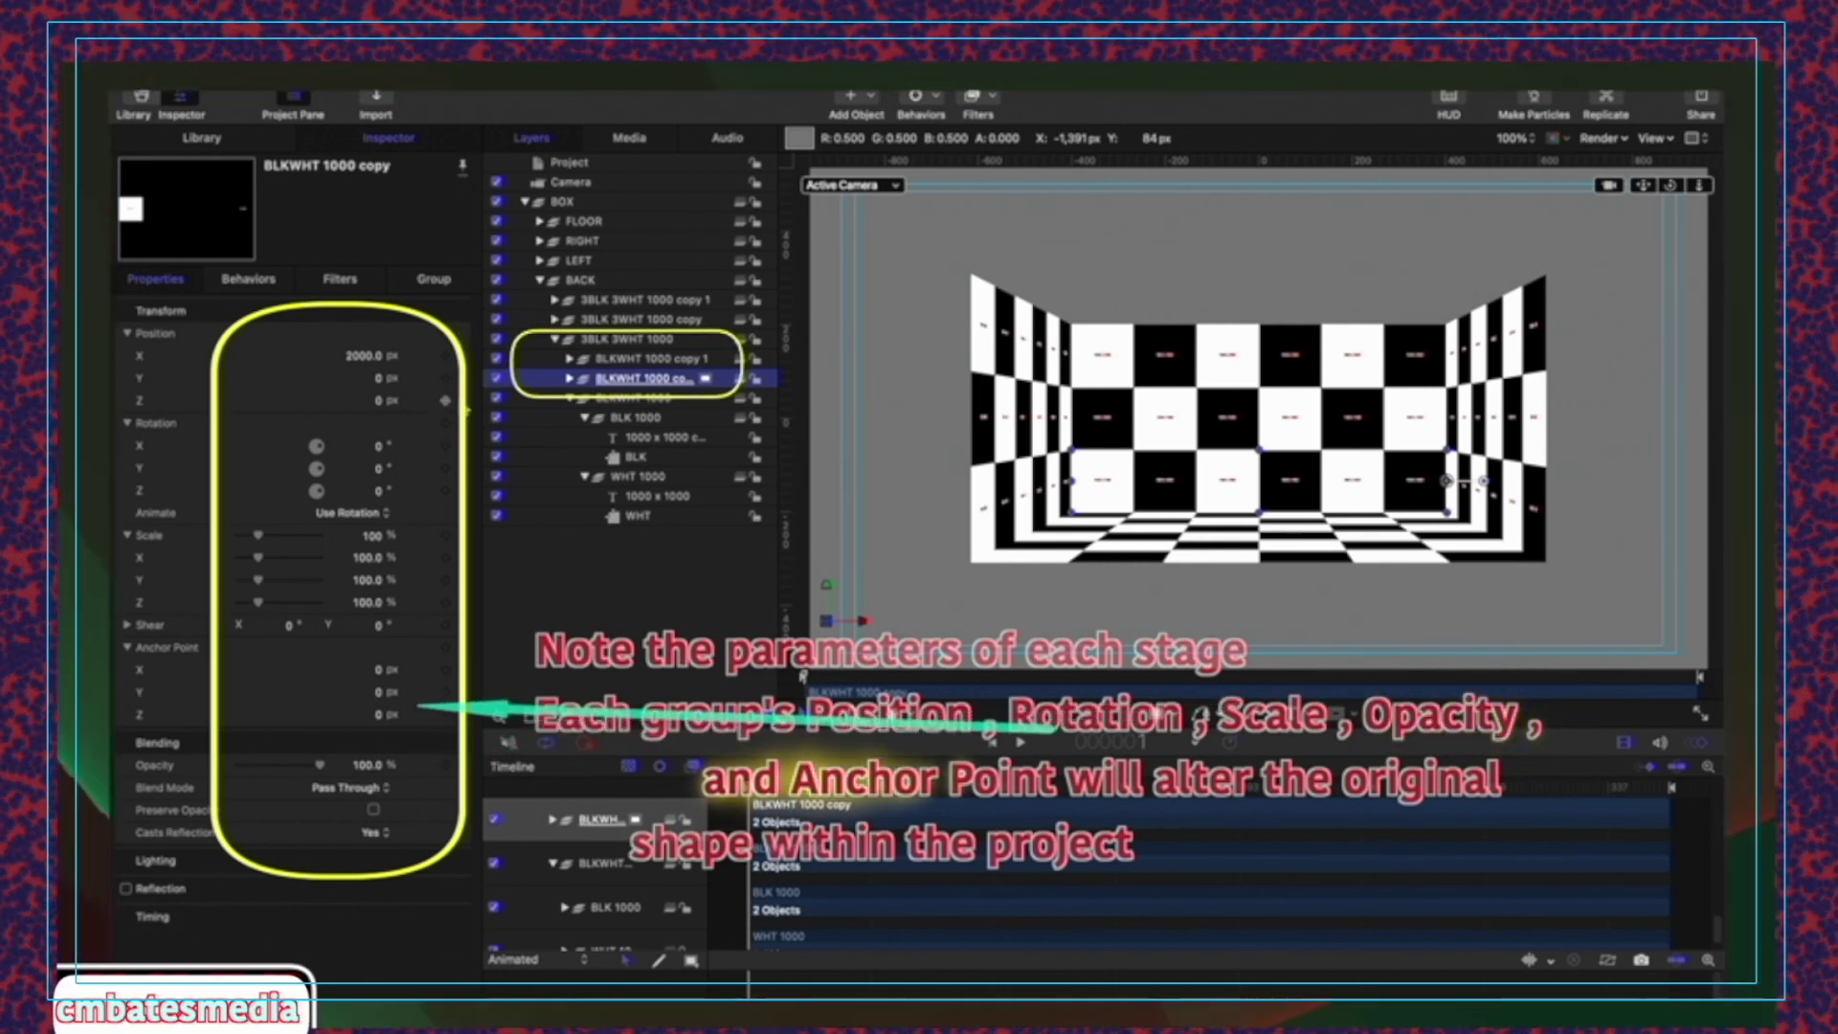
click(603, 360)
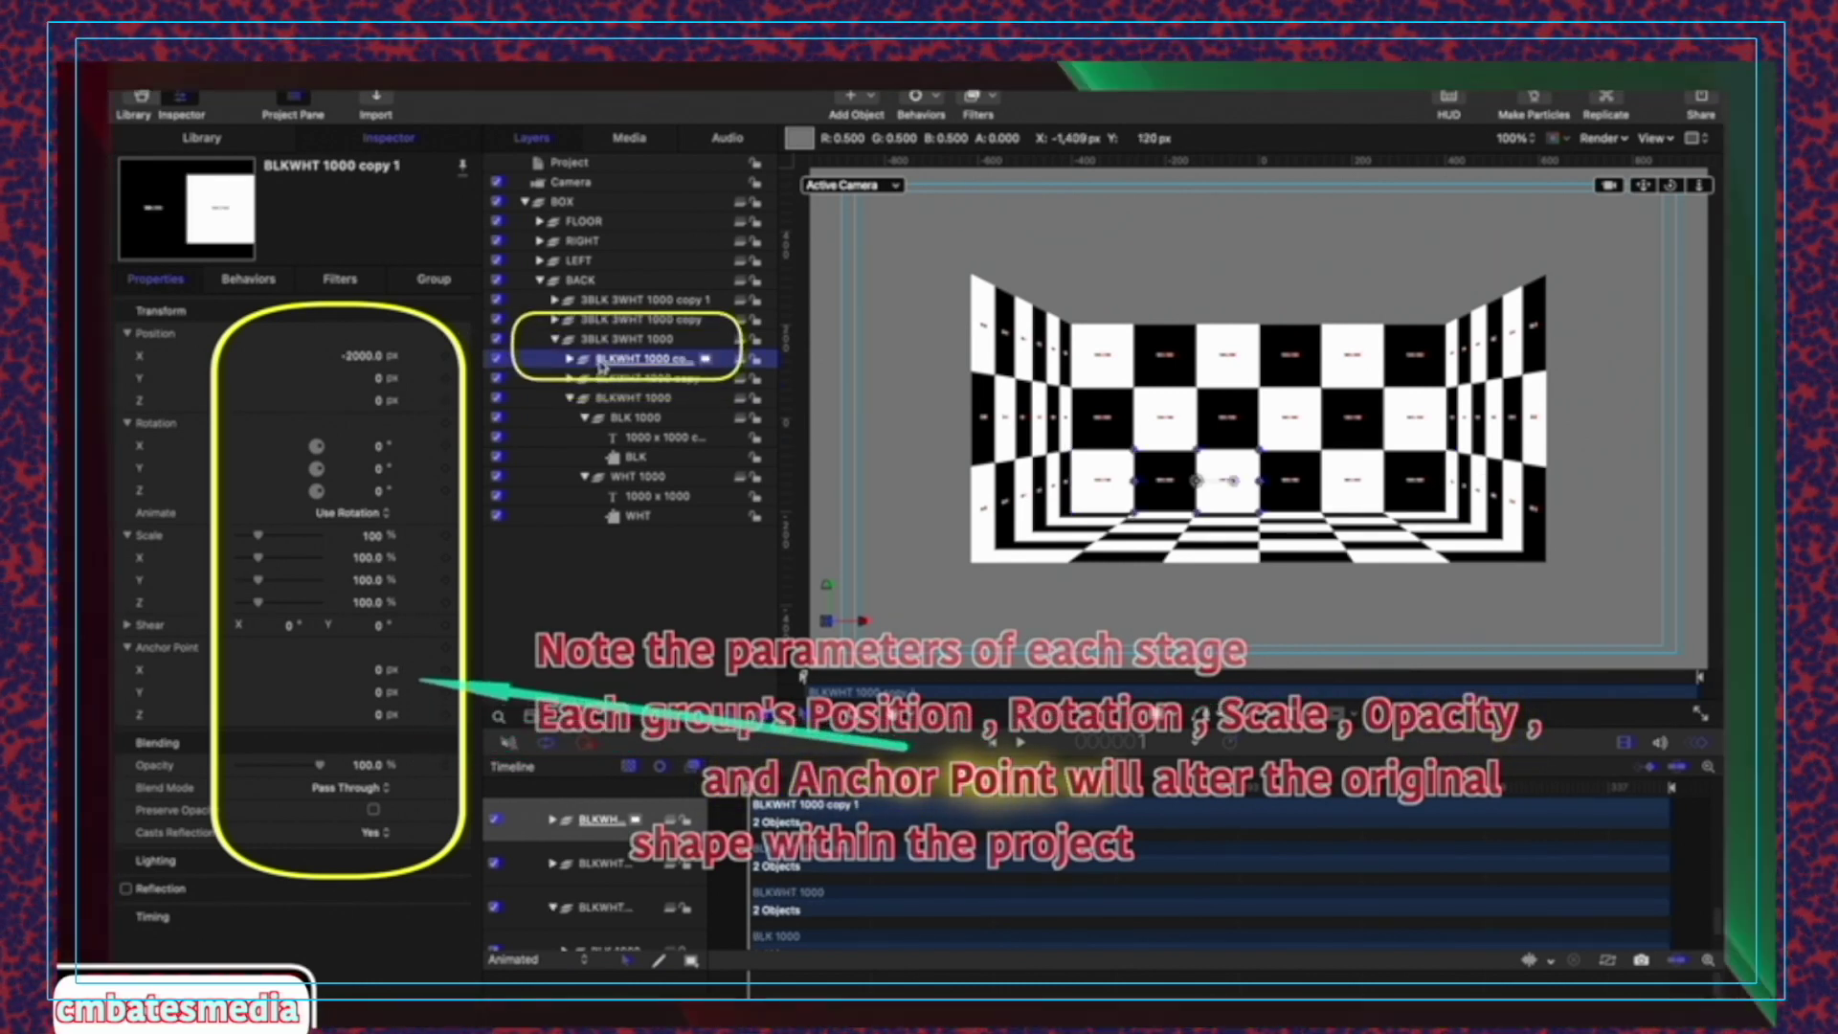
click(622, 339)
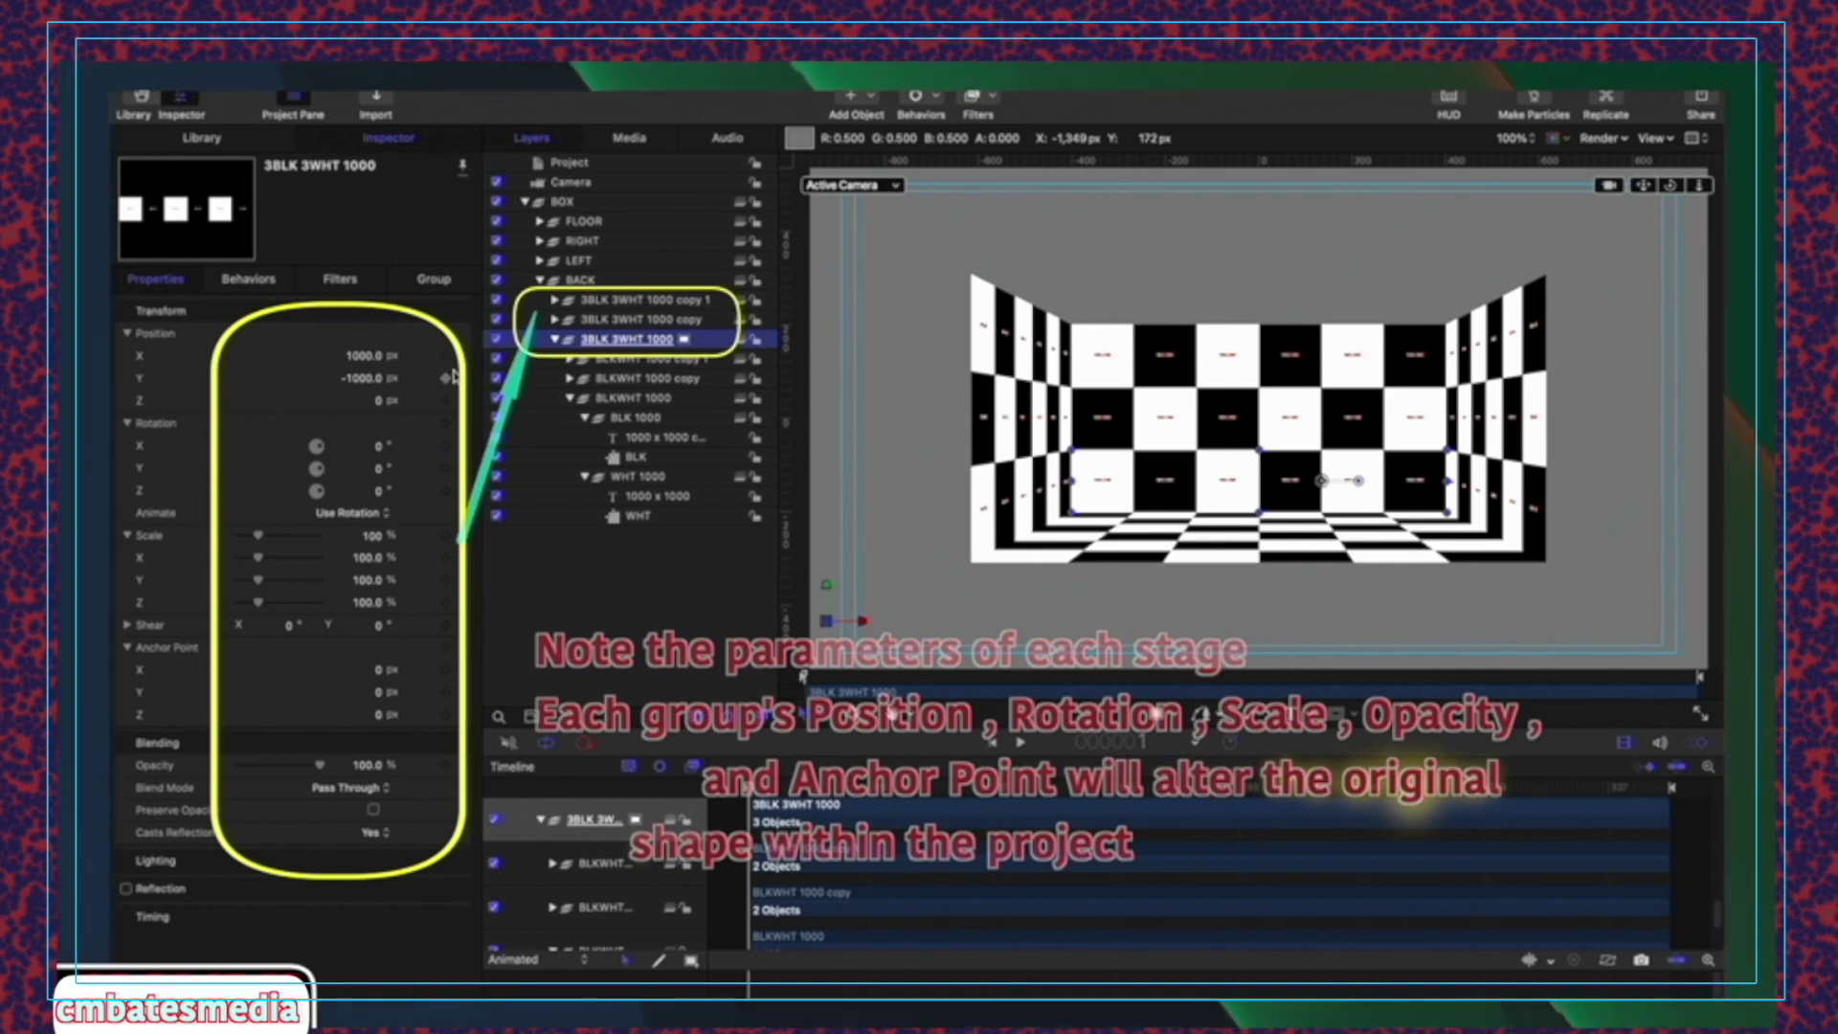
click(598, 323)
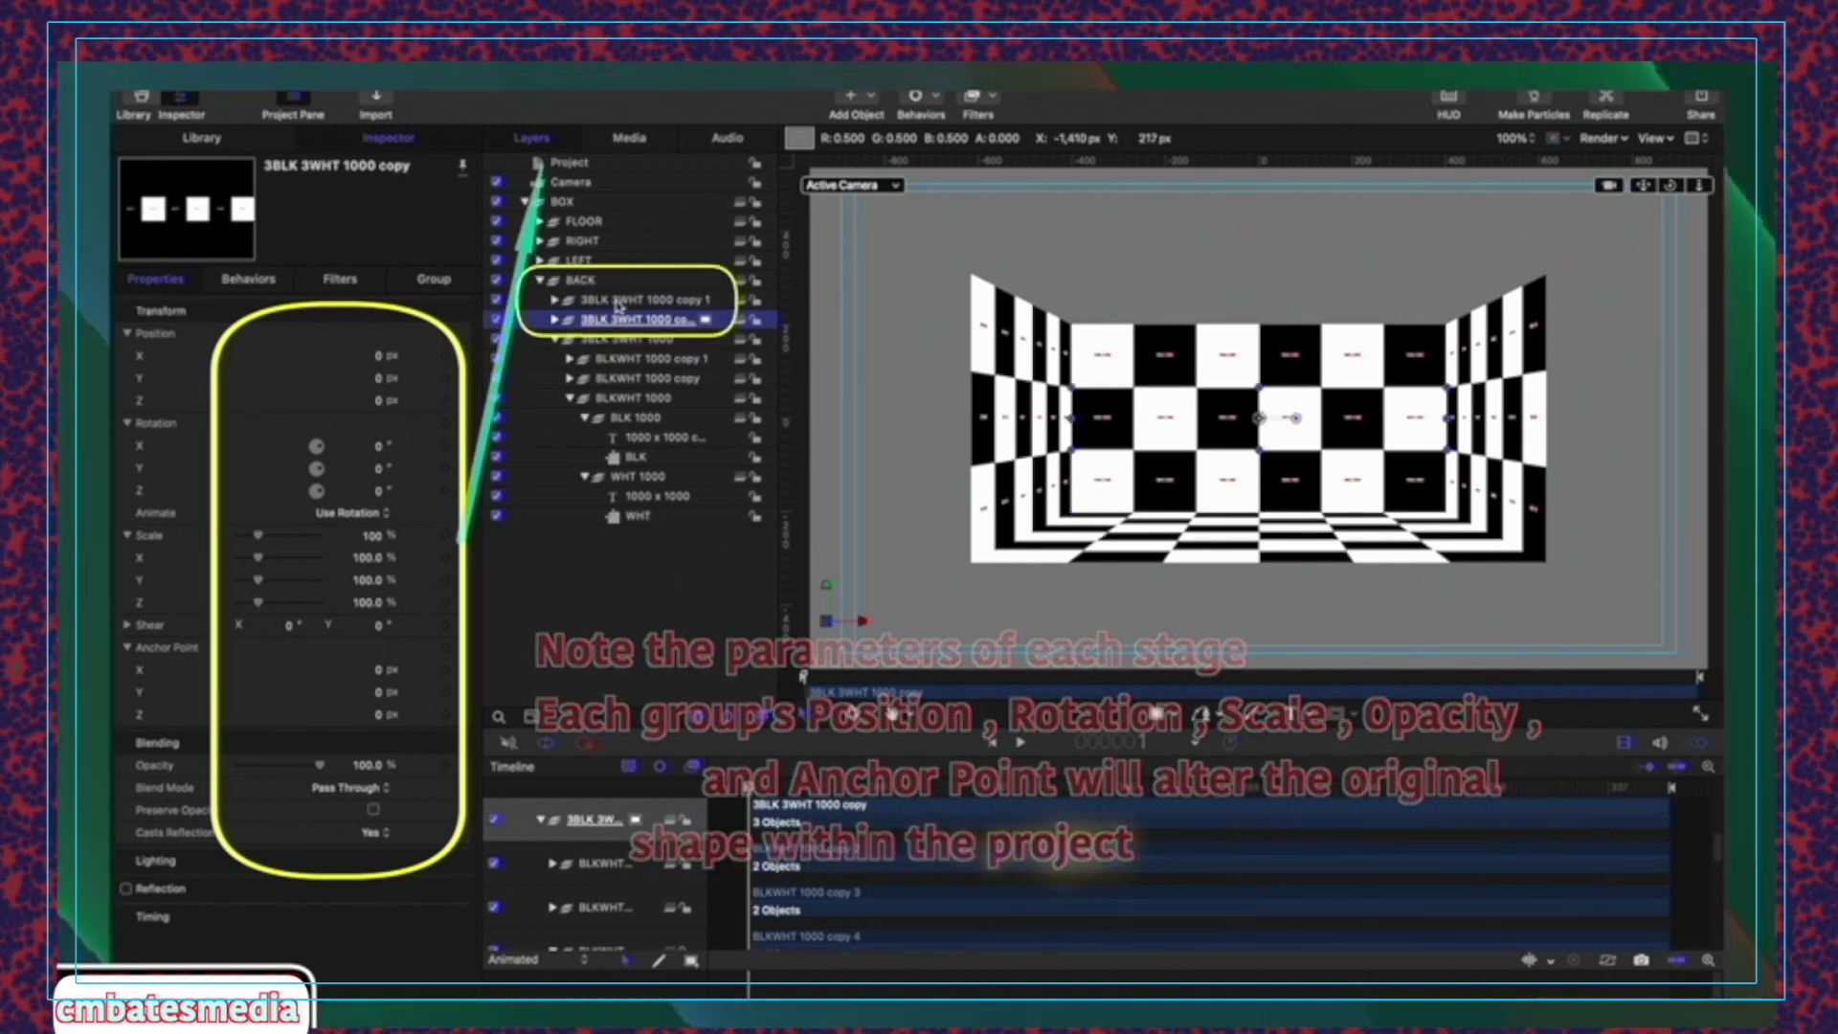
click(618, 302)
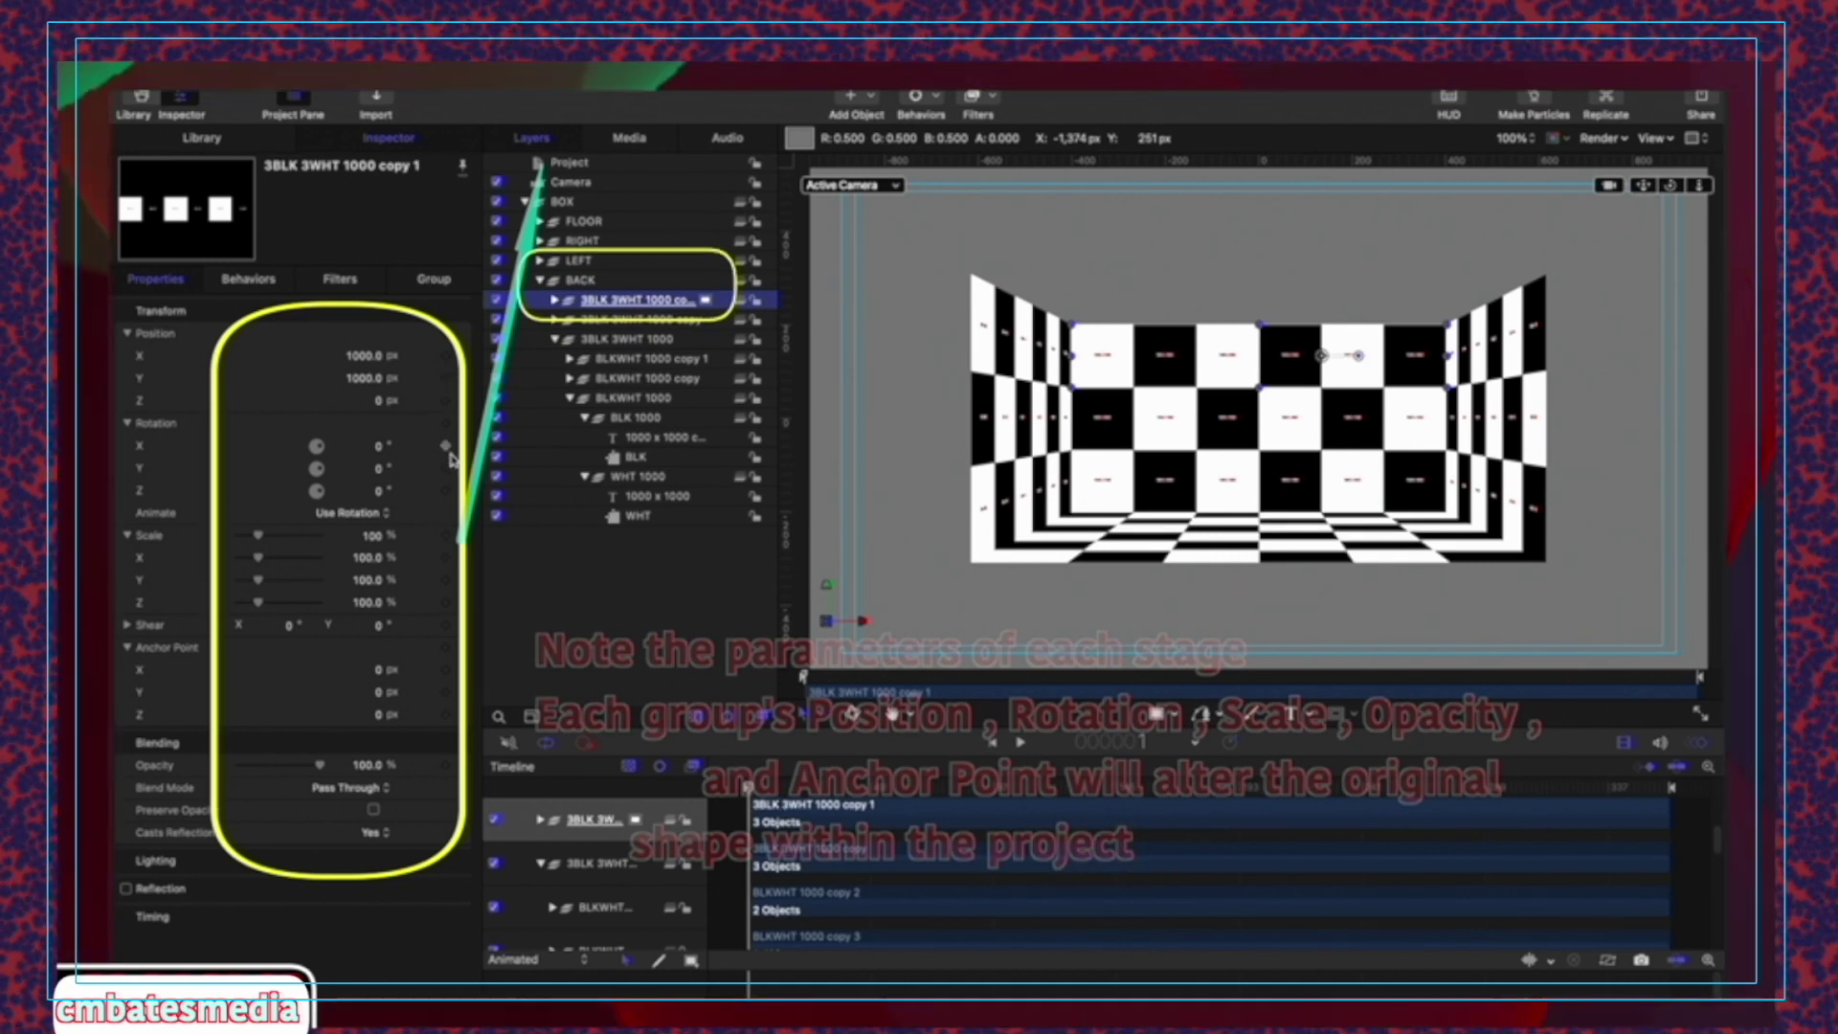
Examine the position, rotation and anchor point of the BACK, LEFT, RIGHT and FLOOR groups and the enclosing BOX group
click(603, 284)
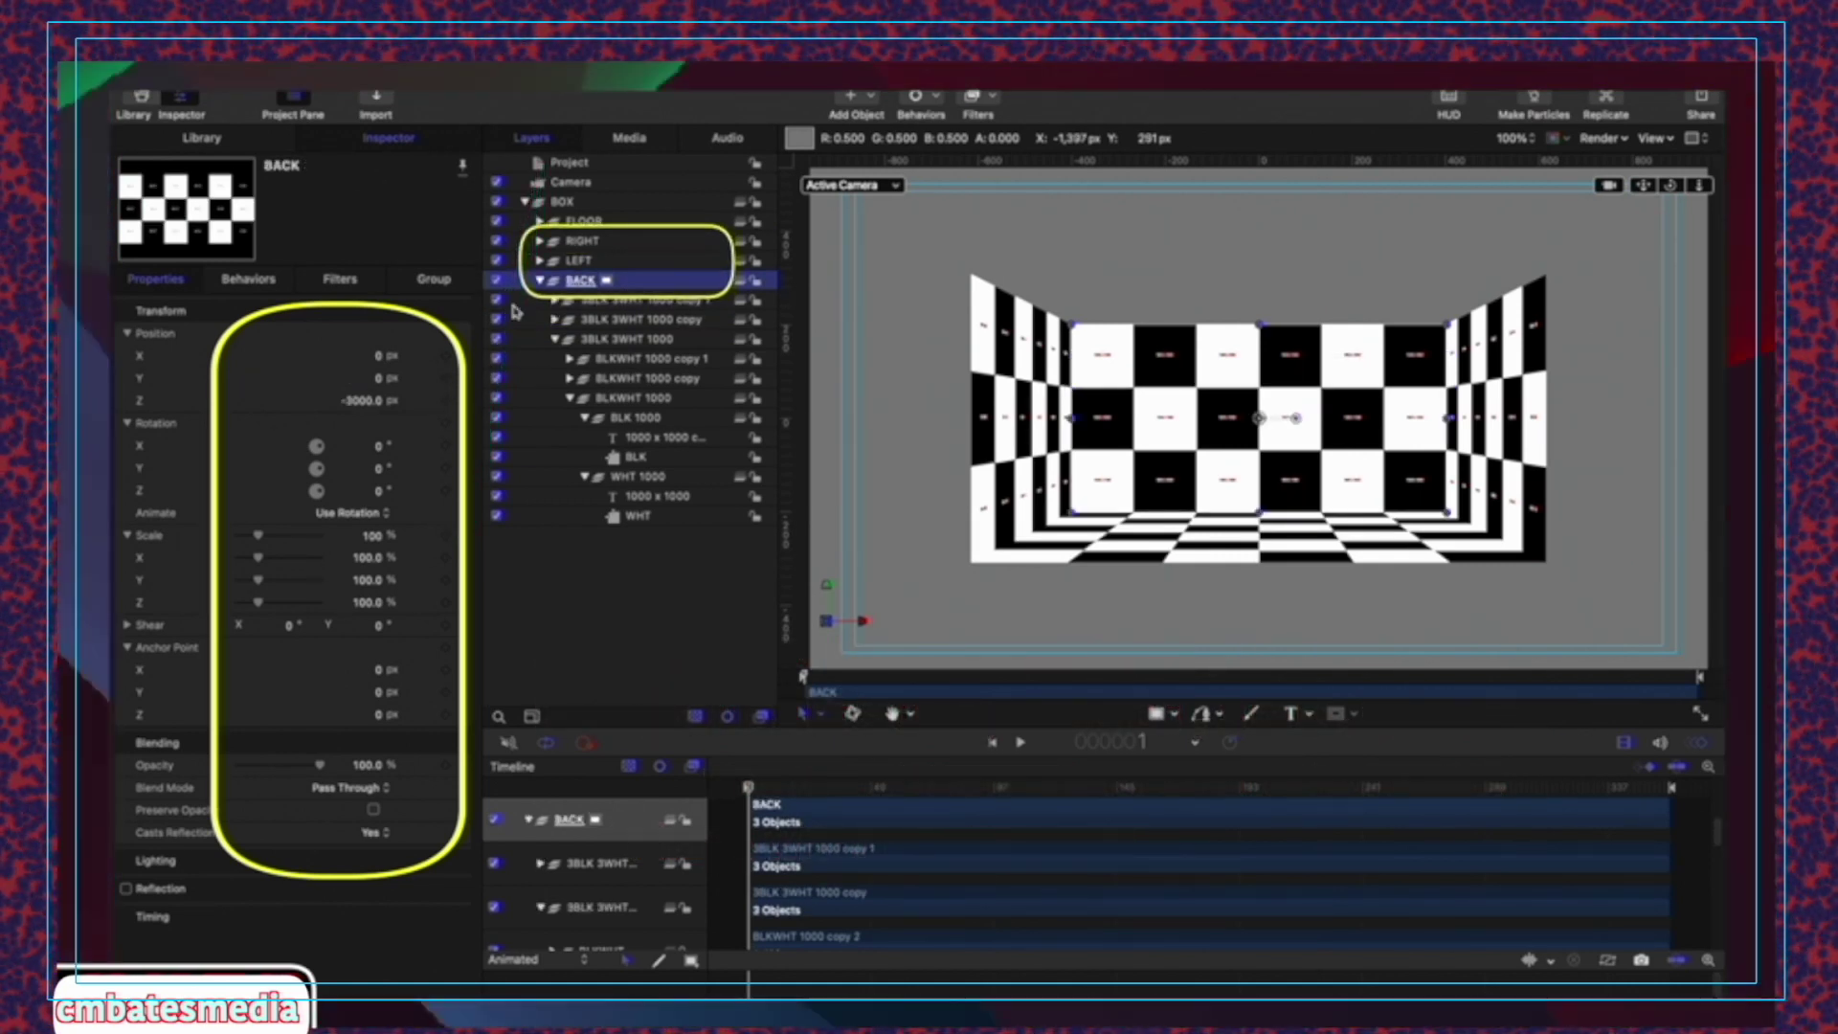
click(602, 264)
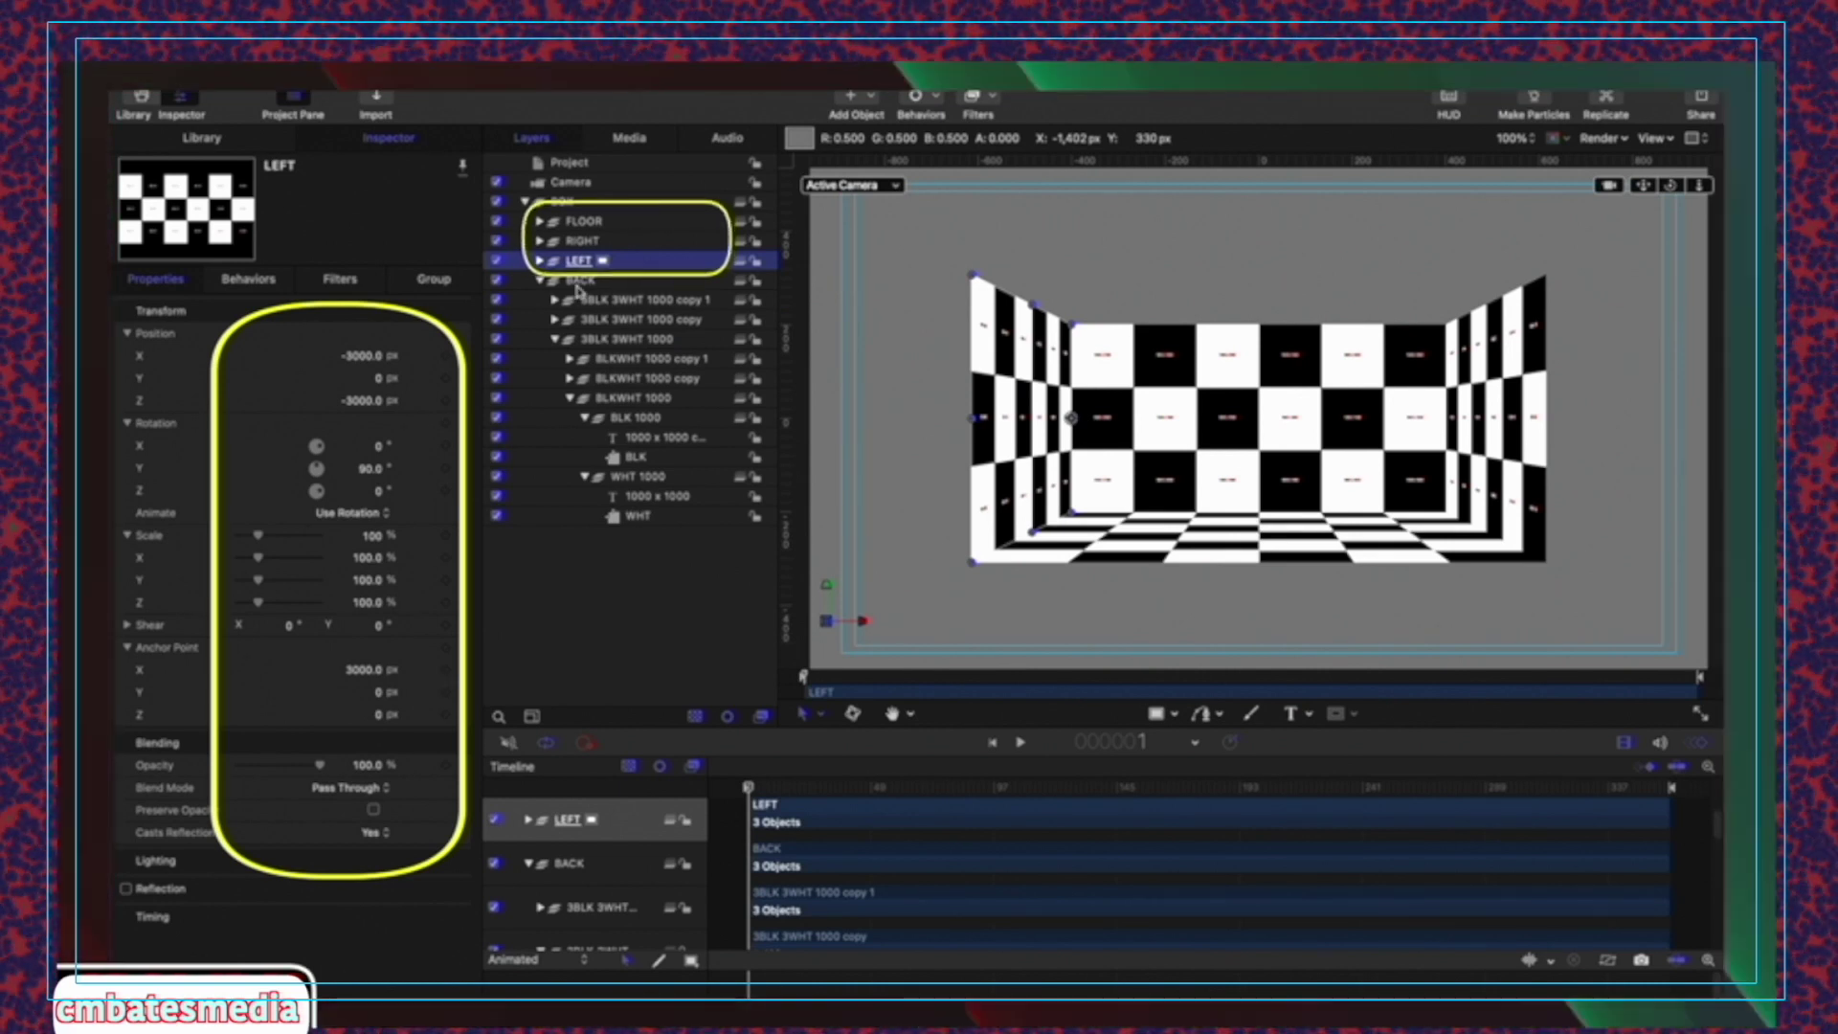
click(582, 240)
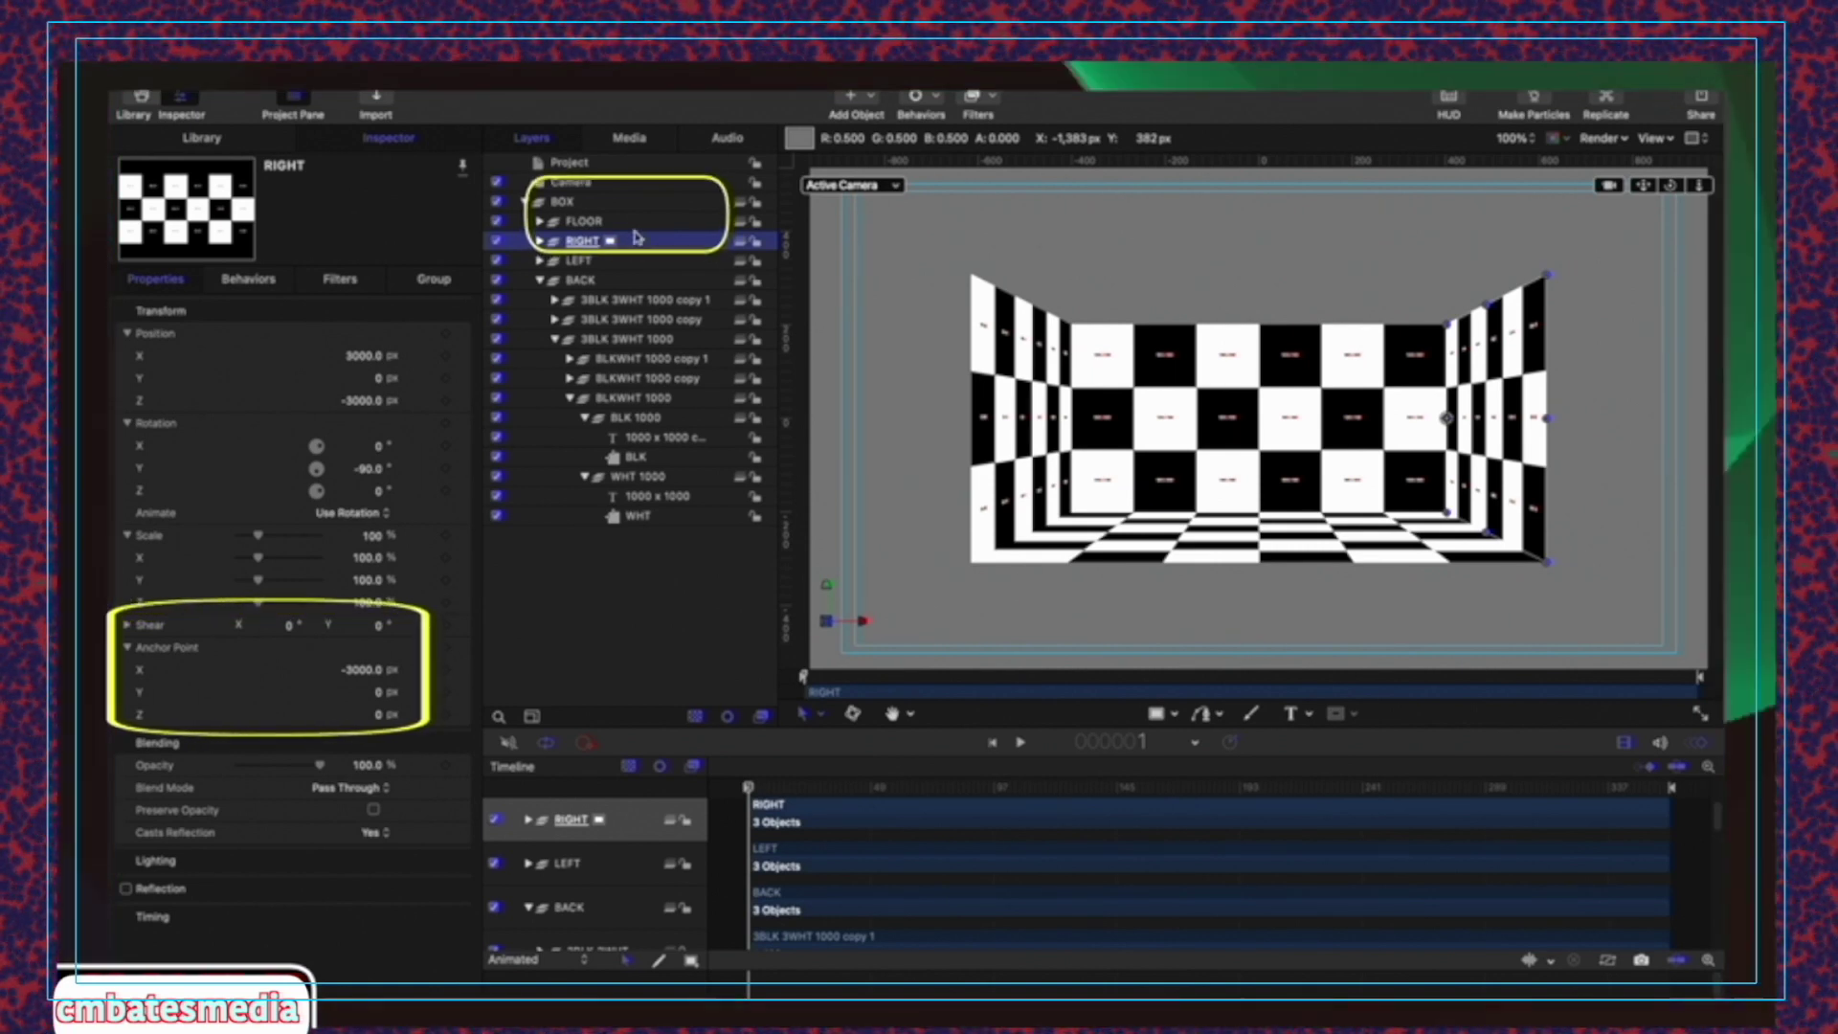
click(584, 221)
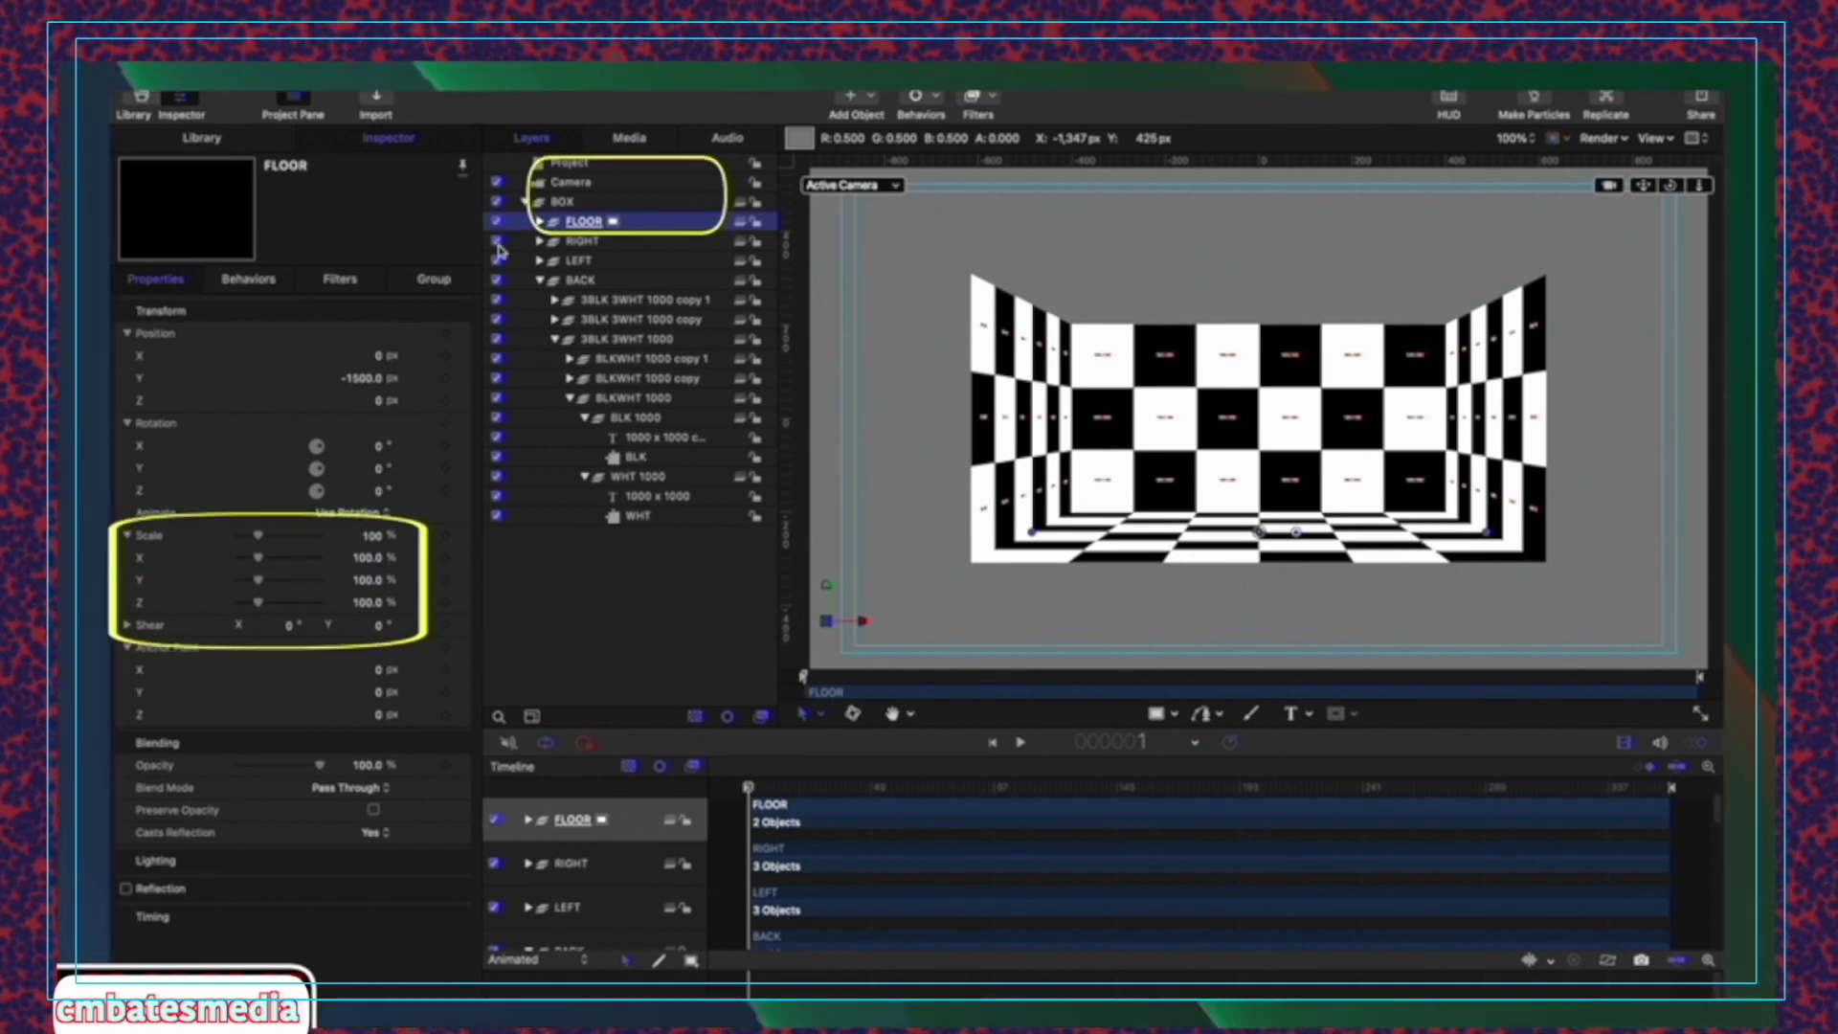
click(562, 201)
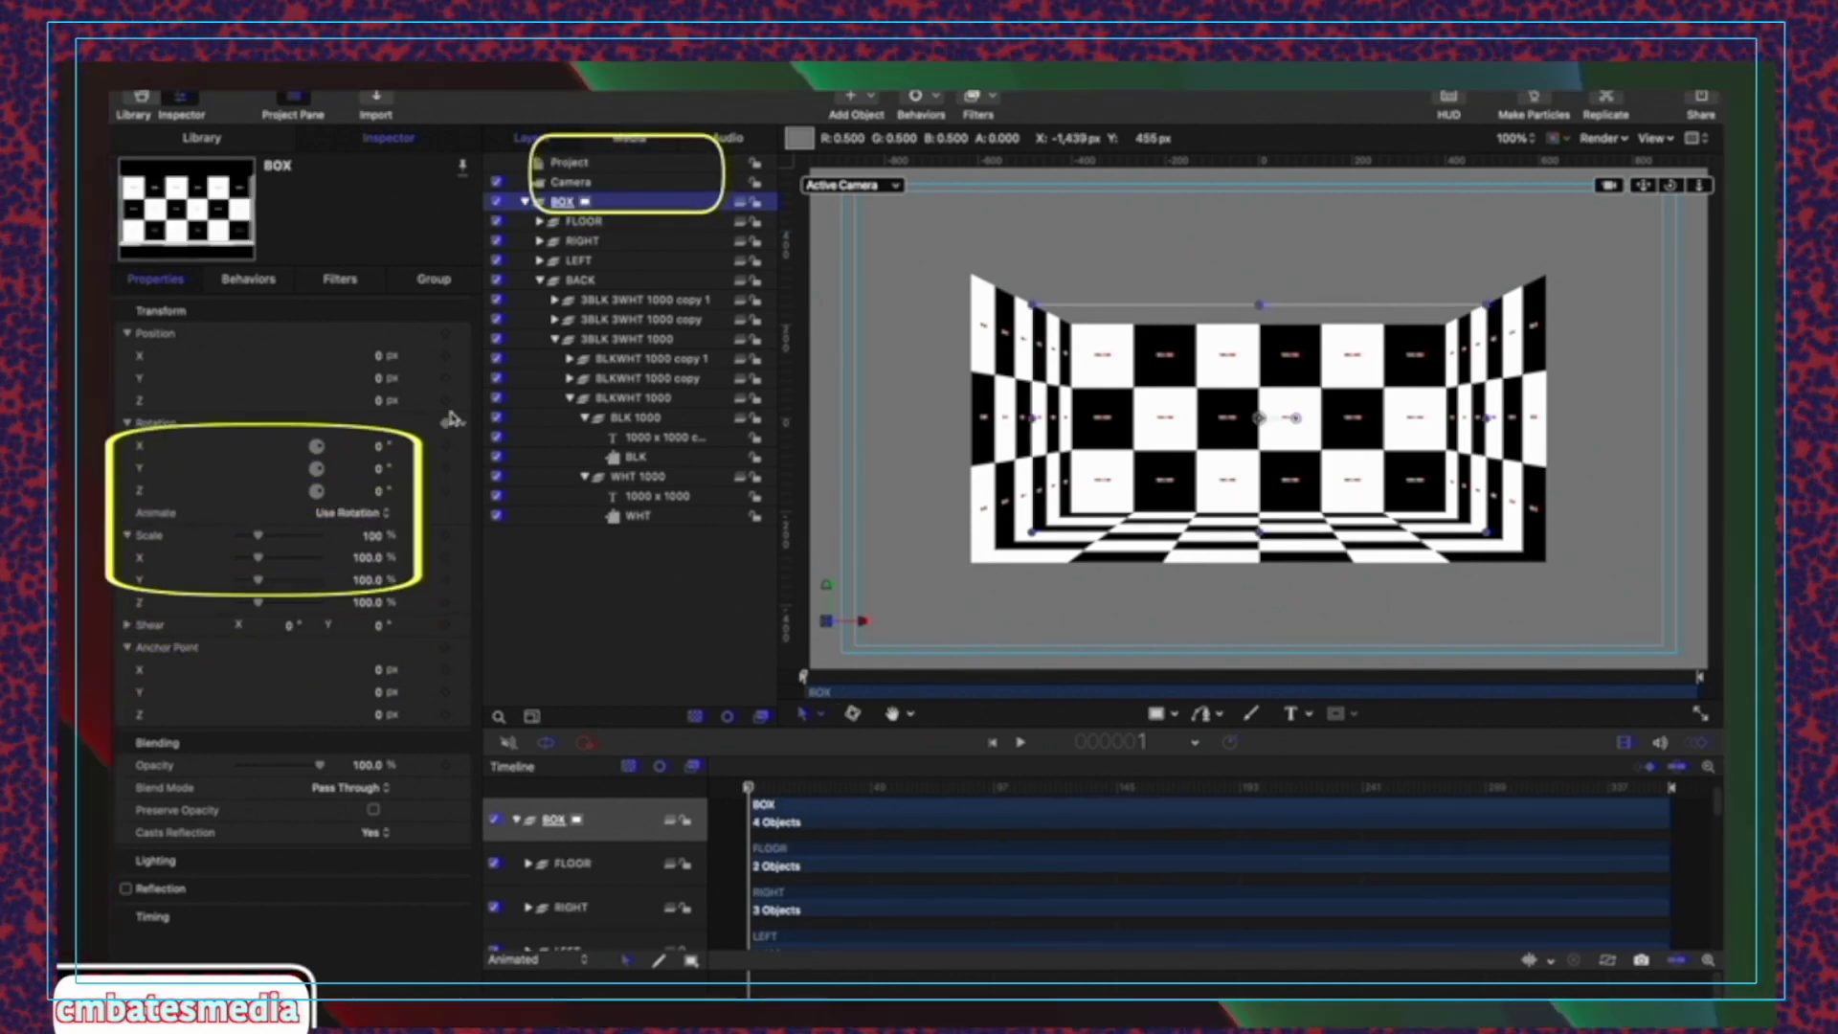
Review the camera's animated position and rotation across the timeline with the viewer set to Top
click(612, 182)
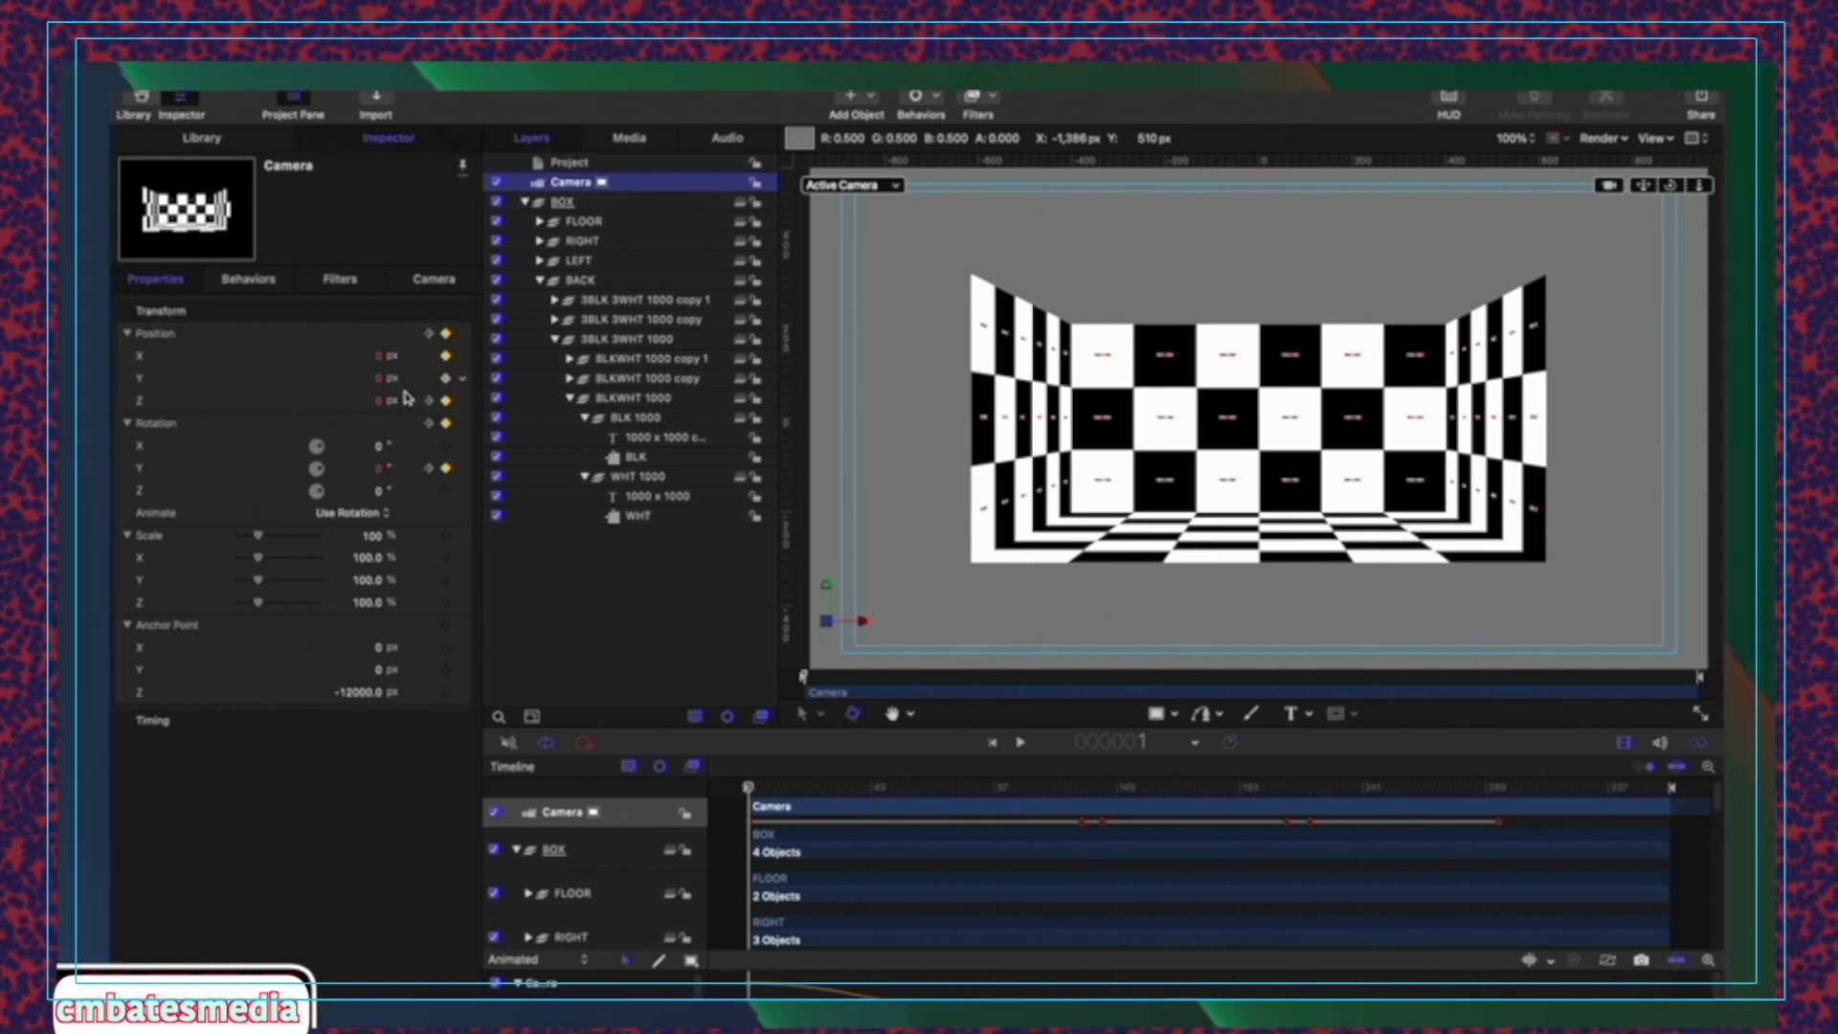
key(space)
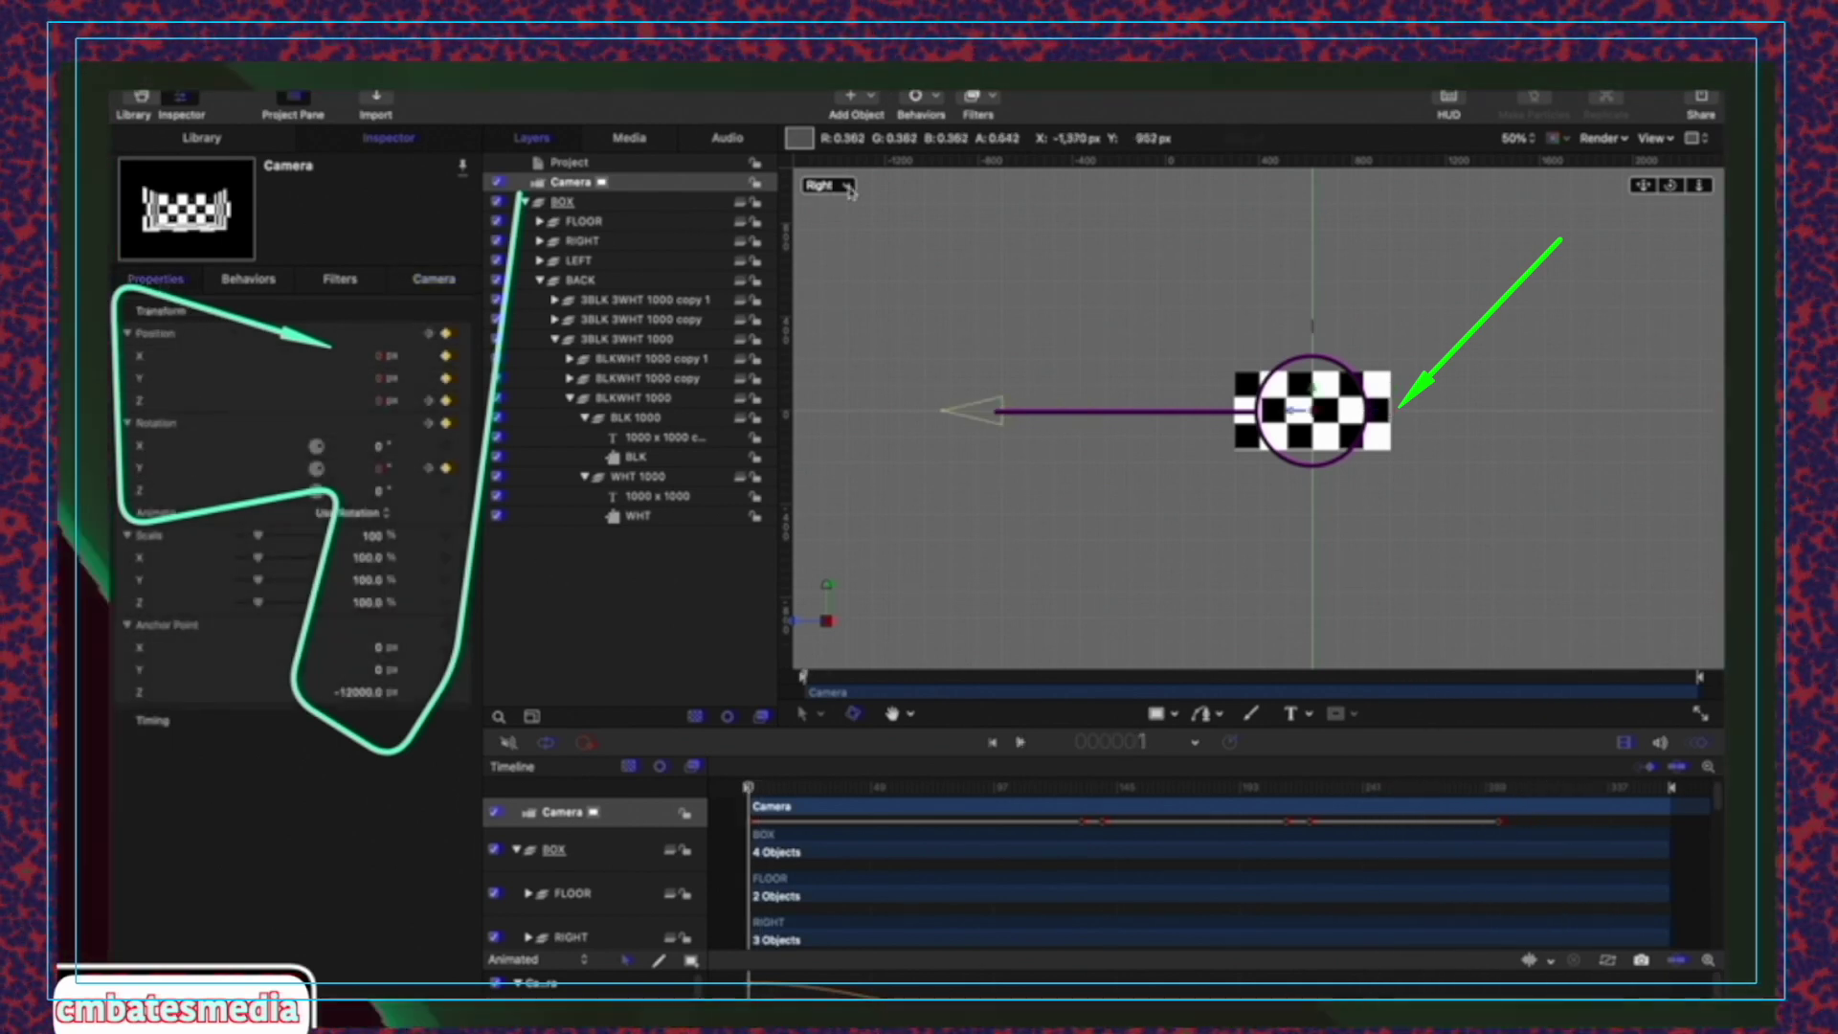
click(827, 184)
click(885, 351)
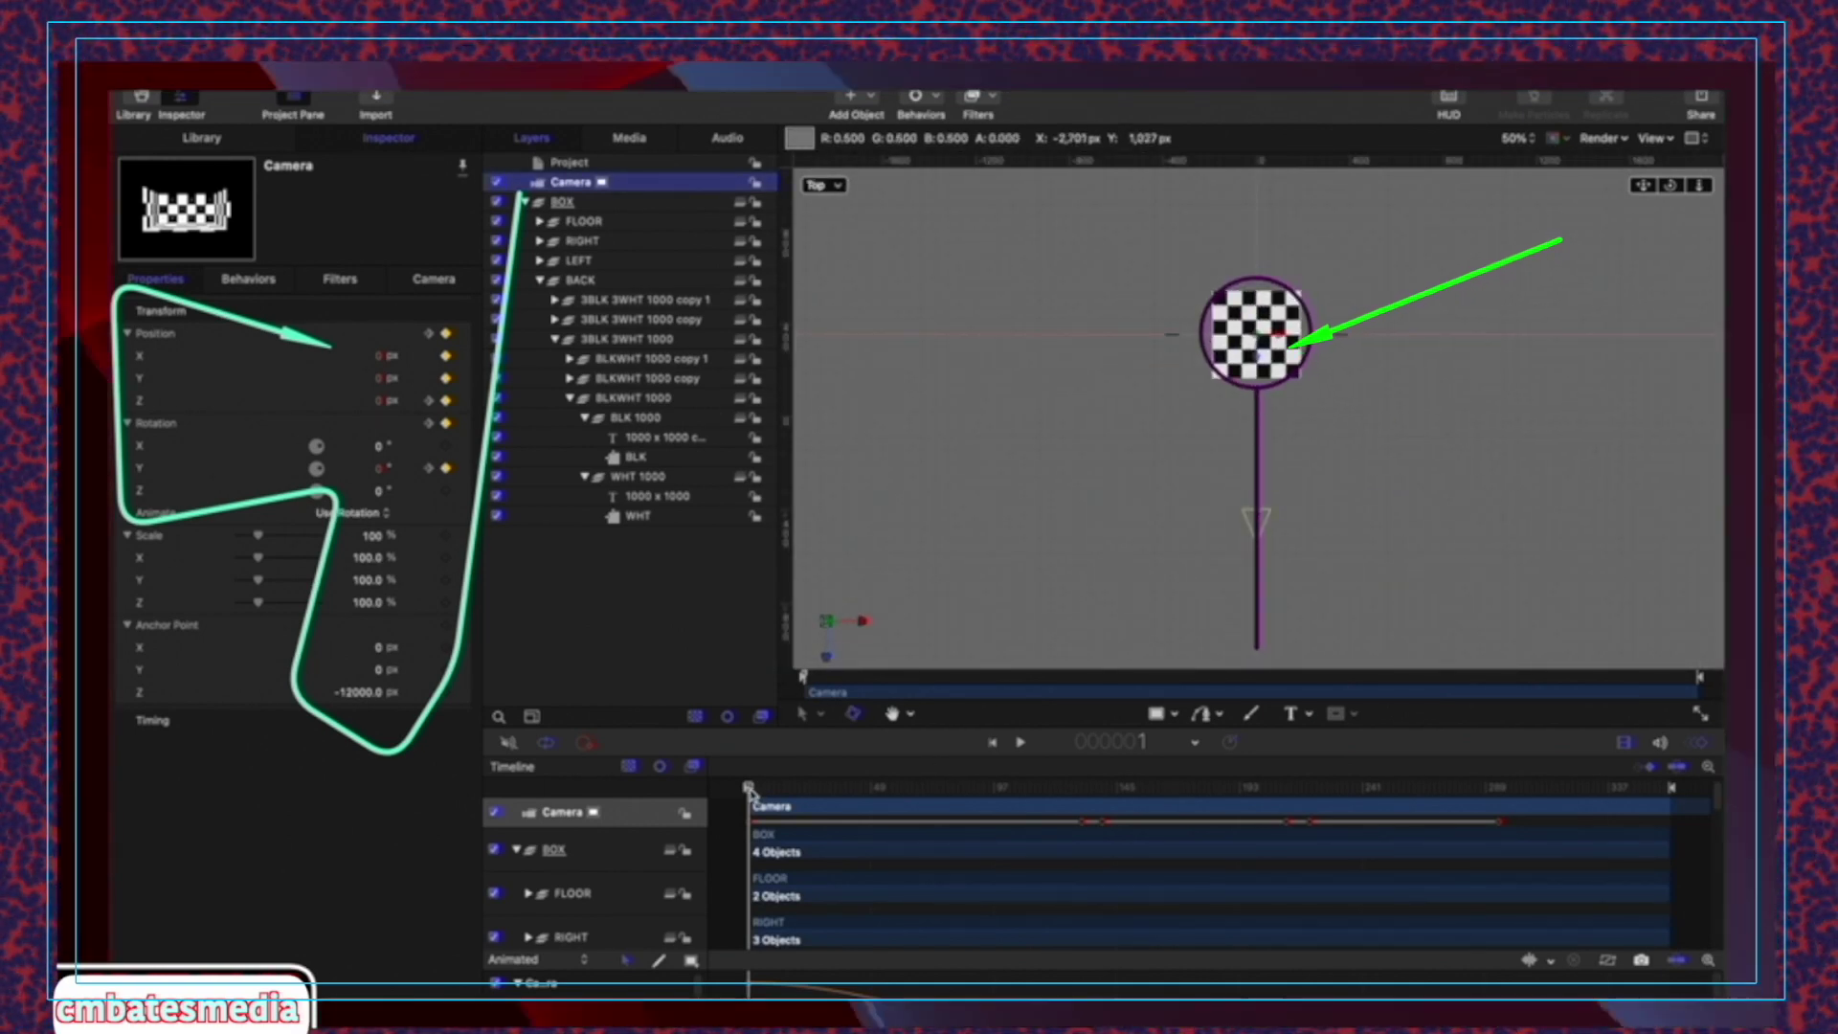
drag(777, 791, 917, 795)
drag(1056, 801, 1635, 754)
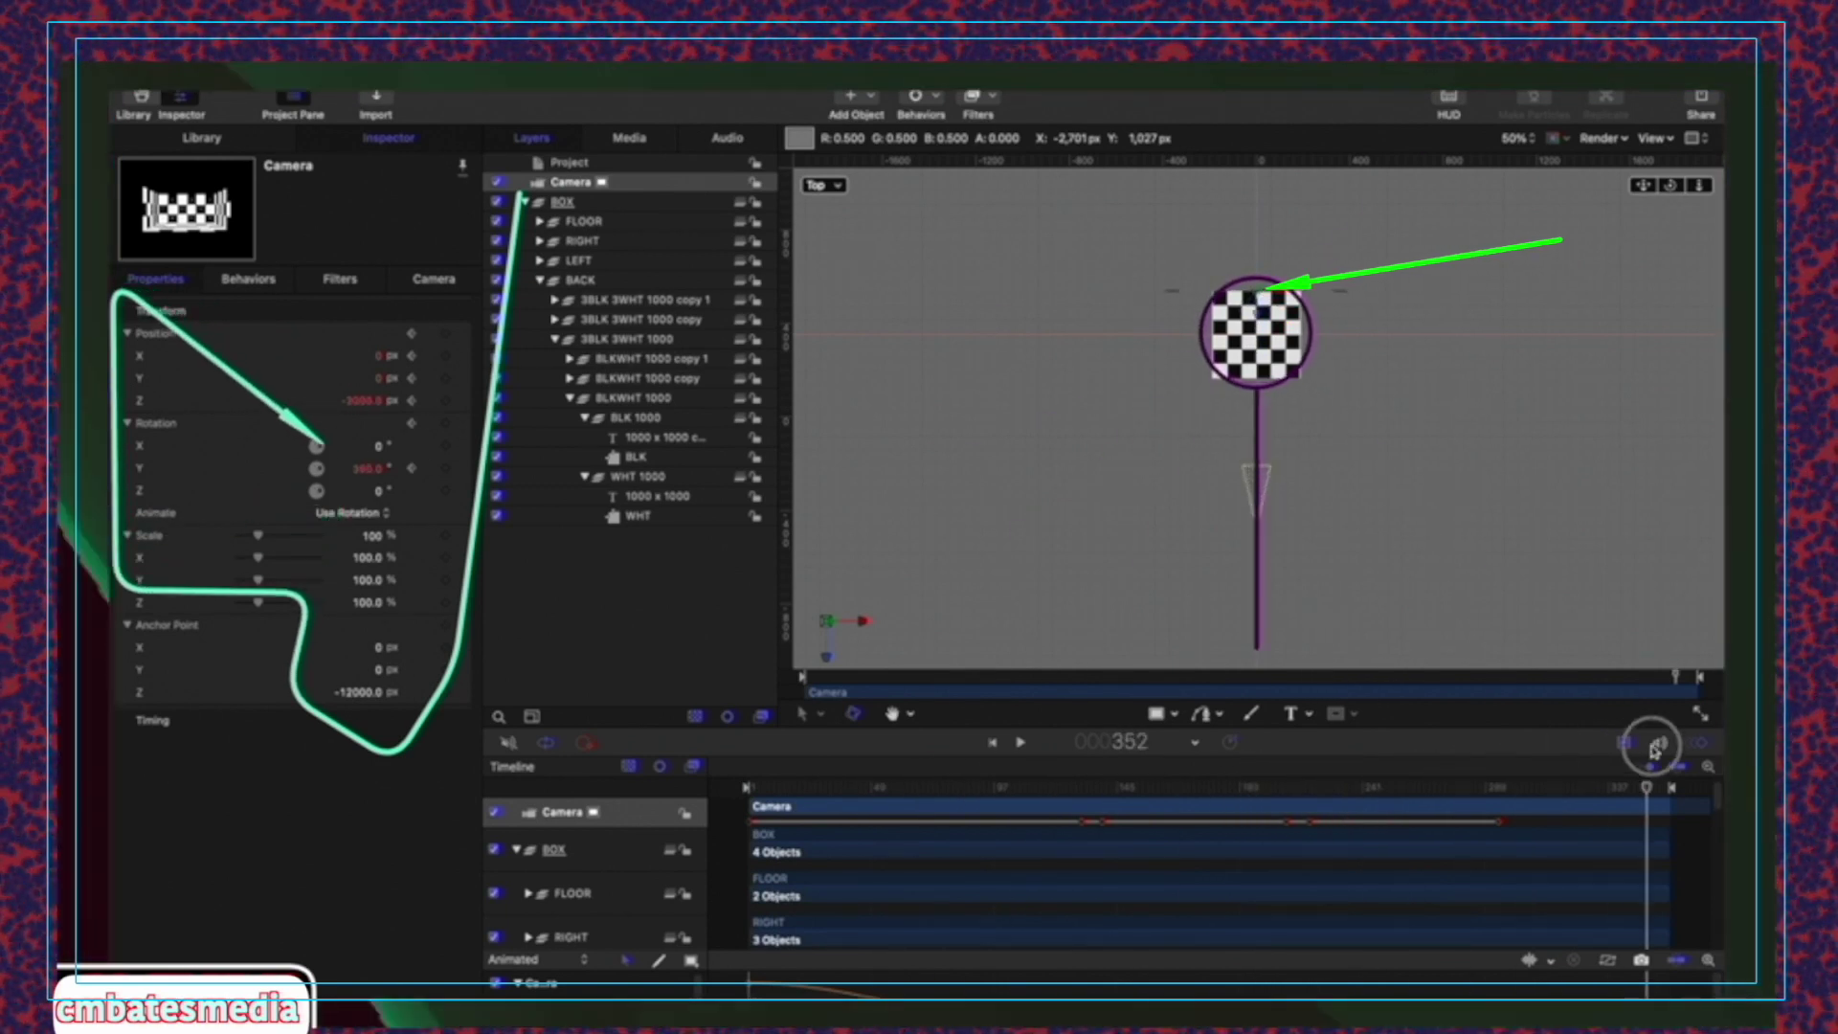
Review the camera's Angle of View animation across the timeline up to frame 360
click(429, 281)
drag(807, 788, 950, 788)
drag(1077, 780, 1668, 681)
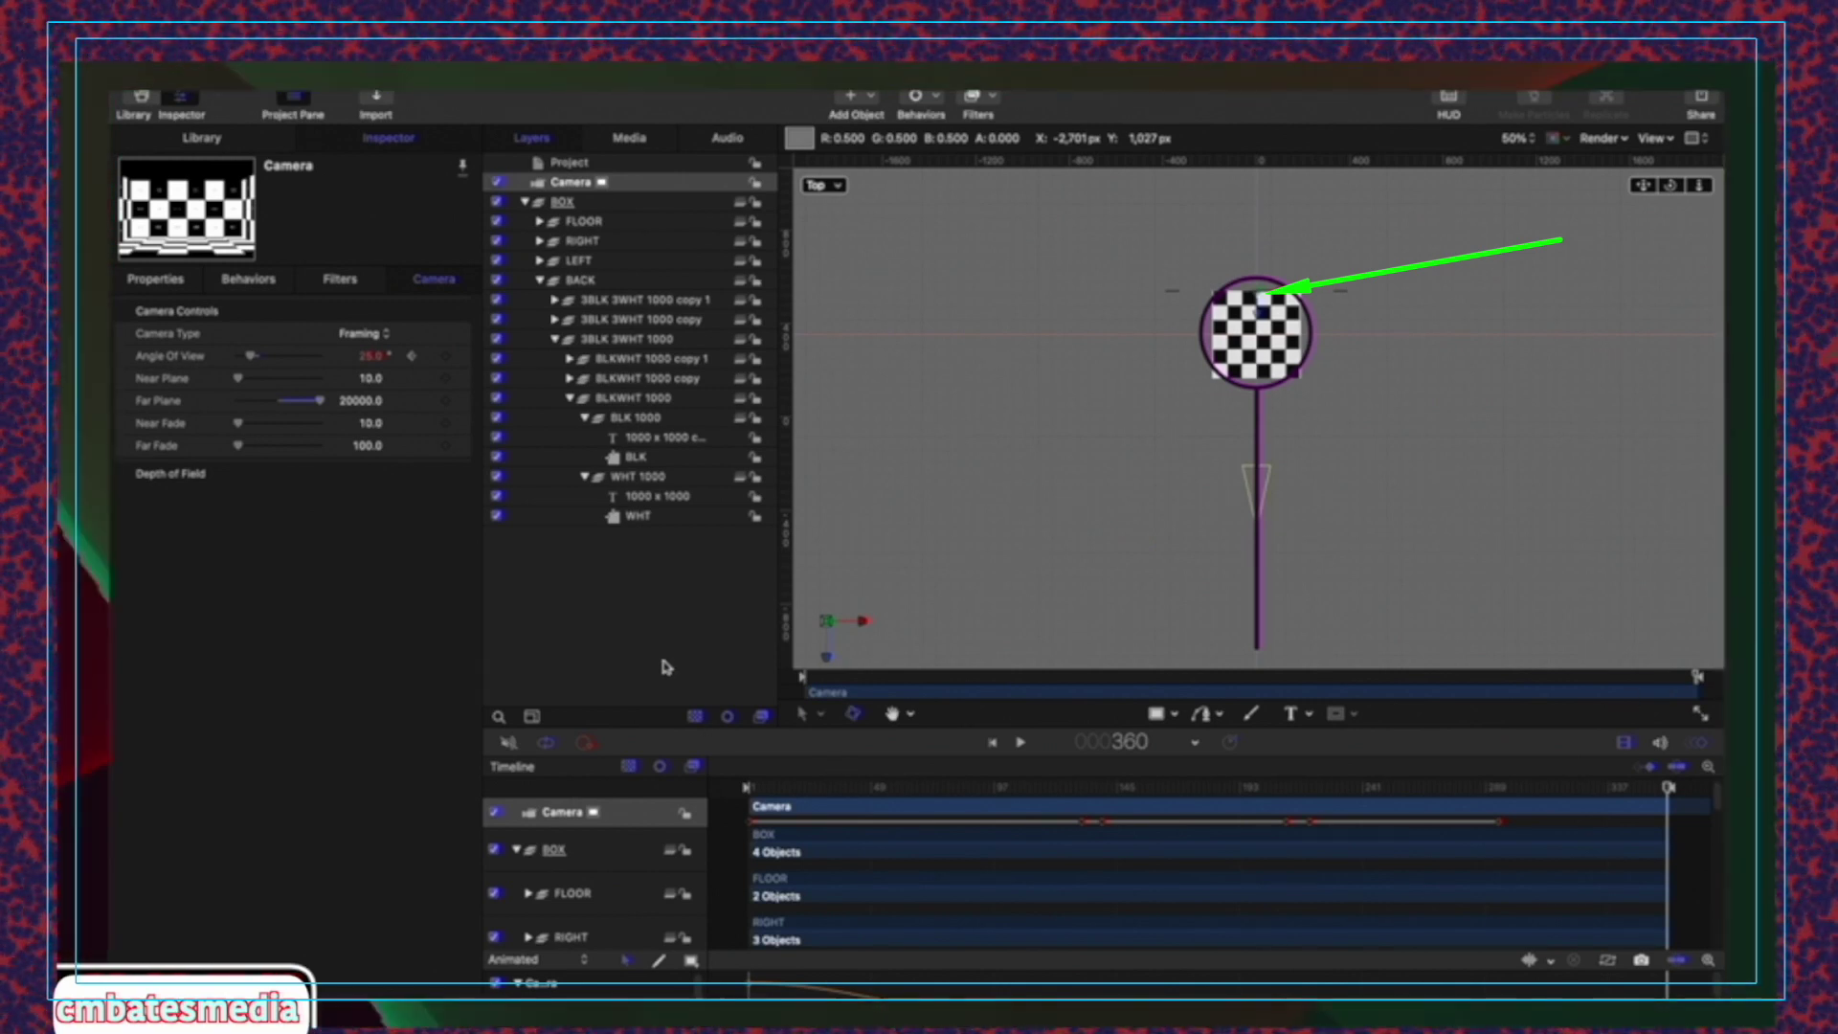
View the combined angle-of-view and dolly zoom animation through the active camera, and stop the playback
click(837, 185)
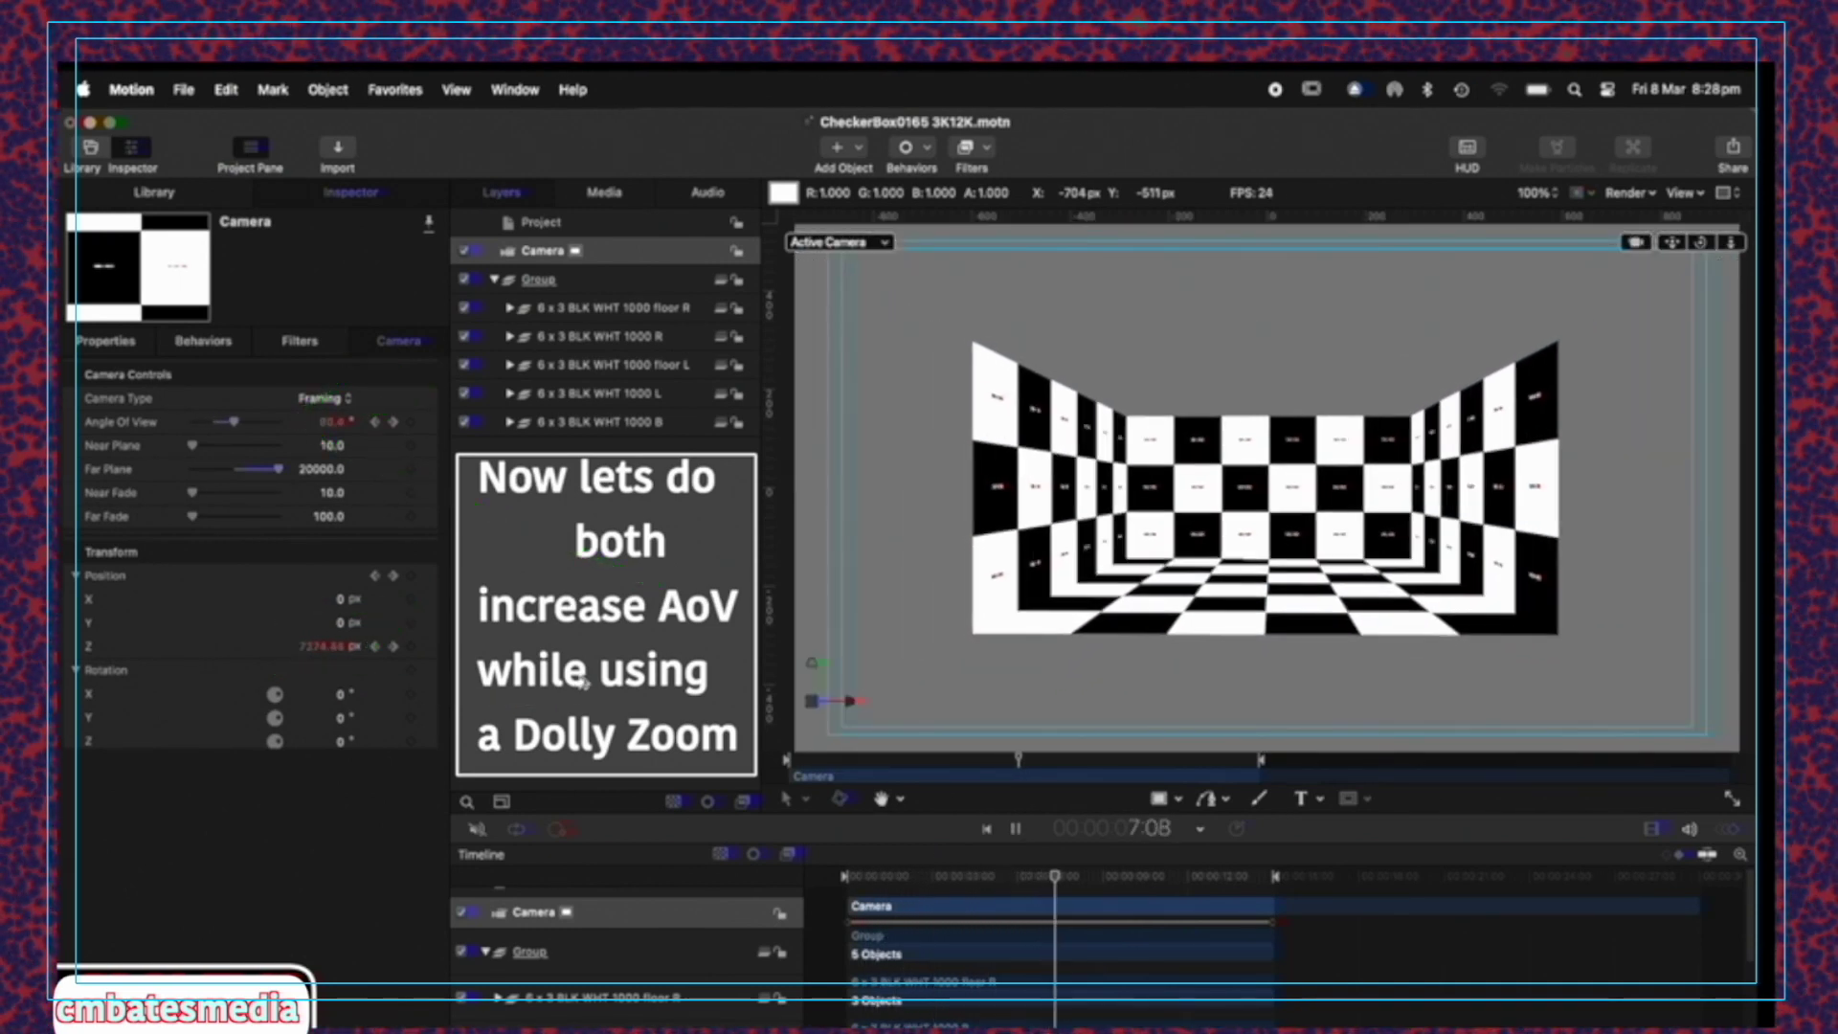
click(1016, 830)
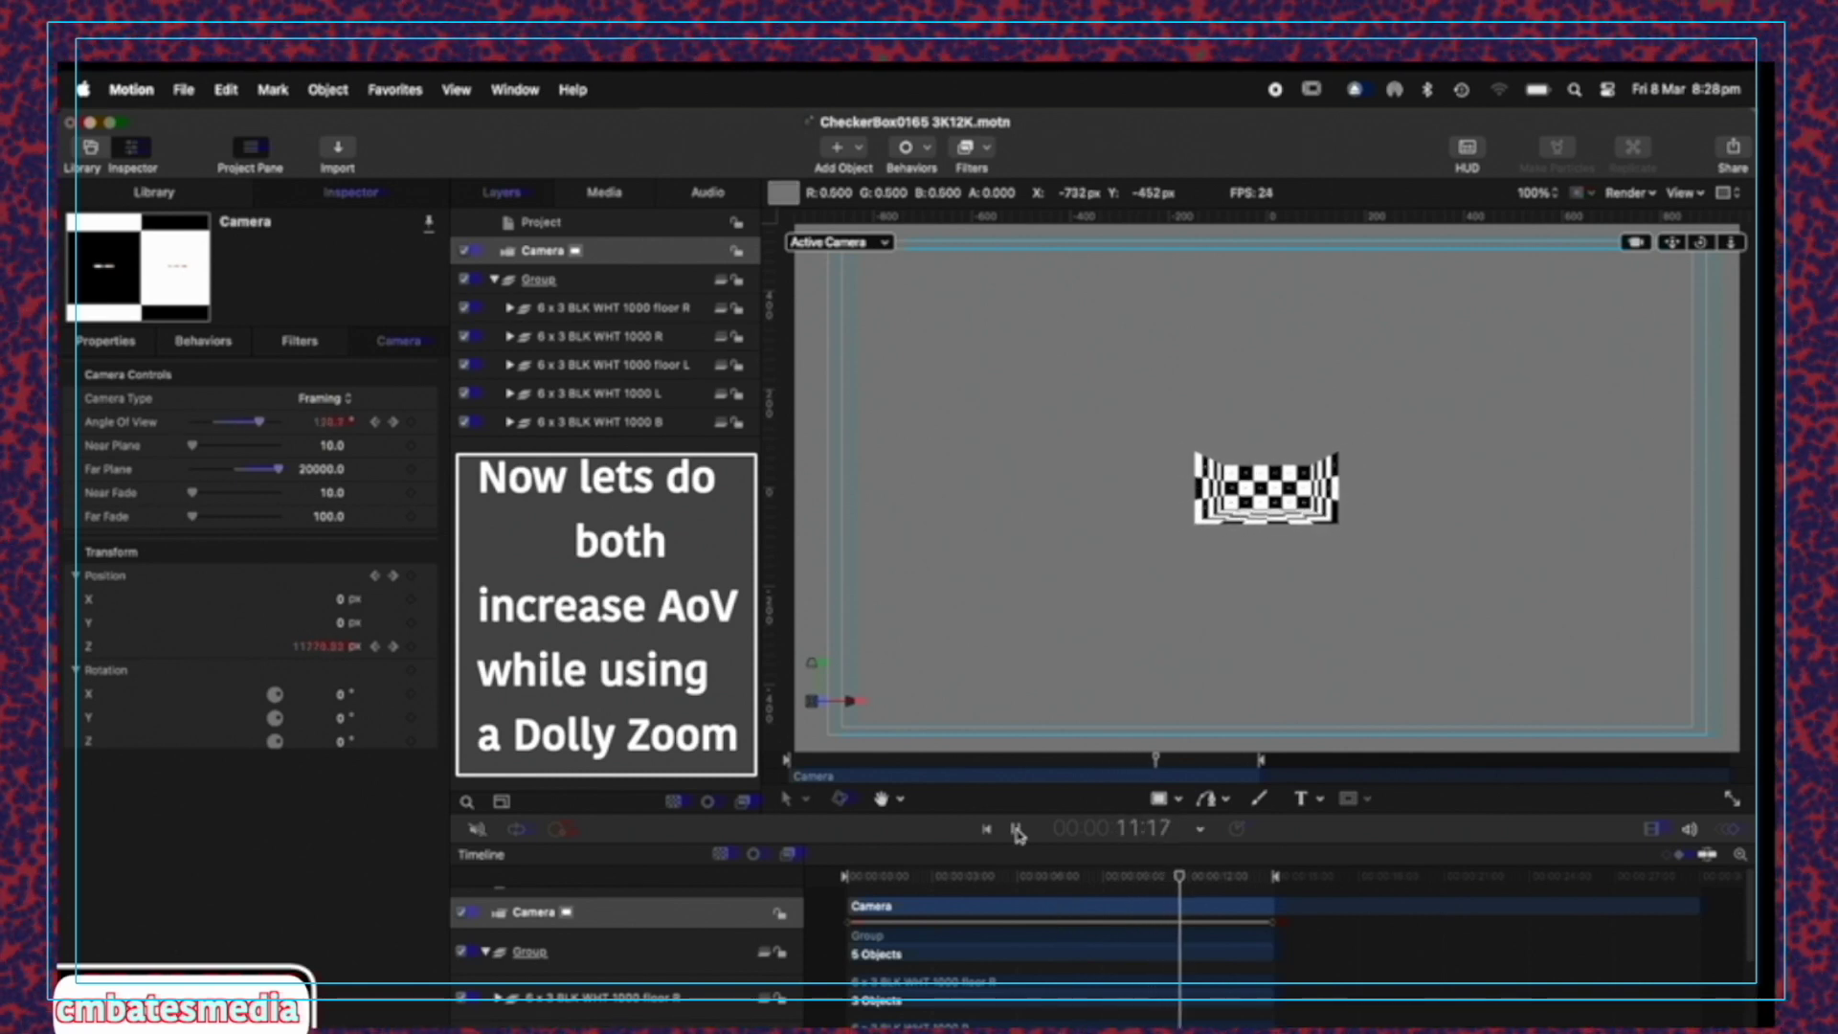